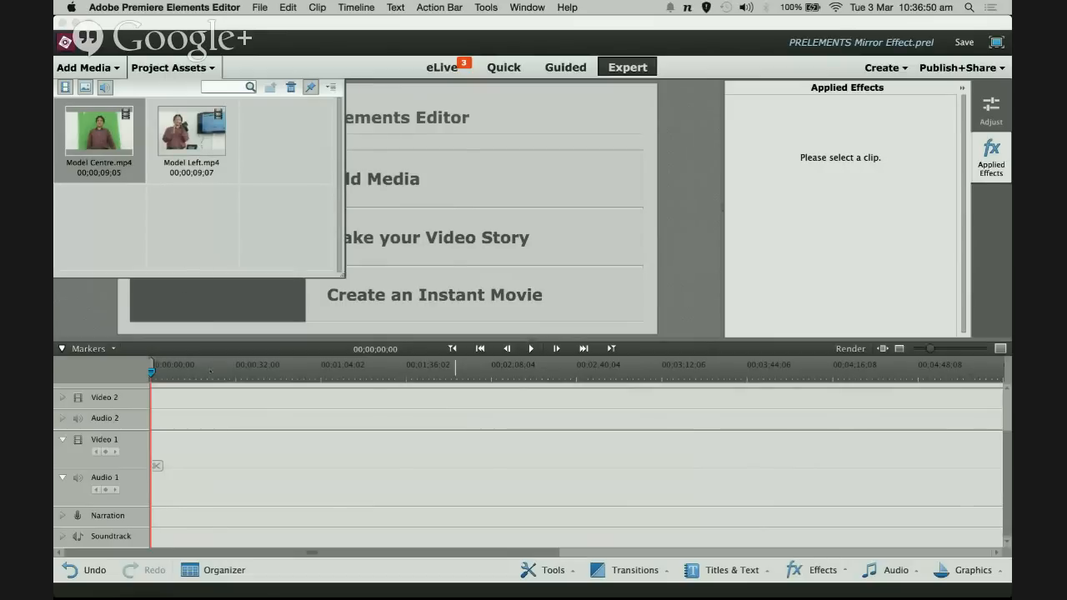
Place the Model Centre.mp4 clip at the start of the Video 1 track and enlarge the timeline scale to show it clearly
left_click_drag(210, 371, 155, 457)
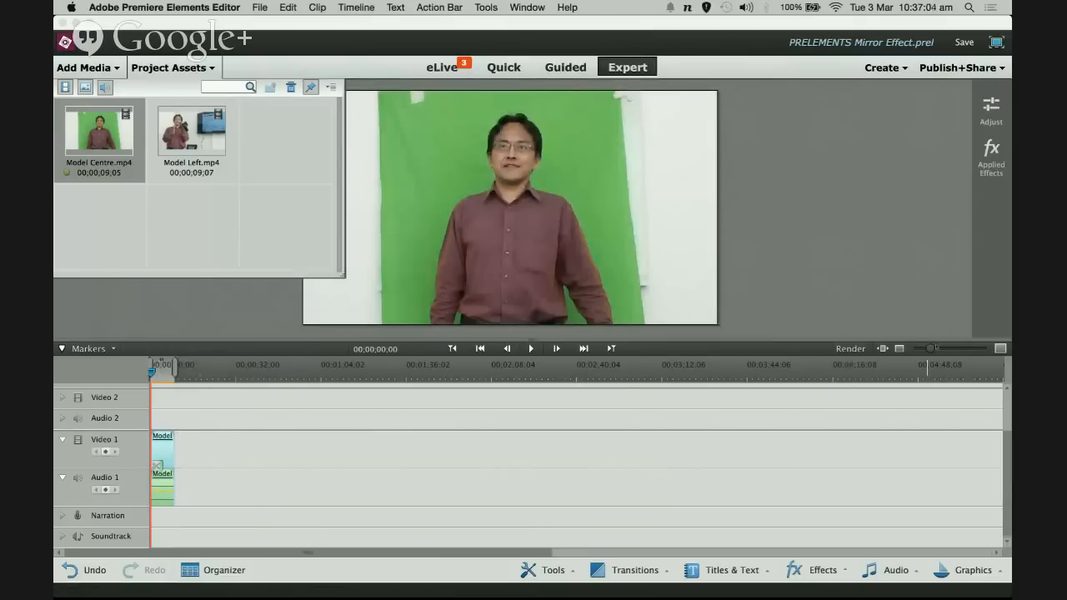
left_click_drag(935, 351, 948, 349)
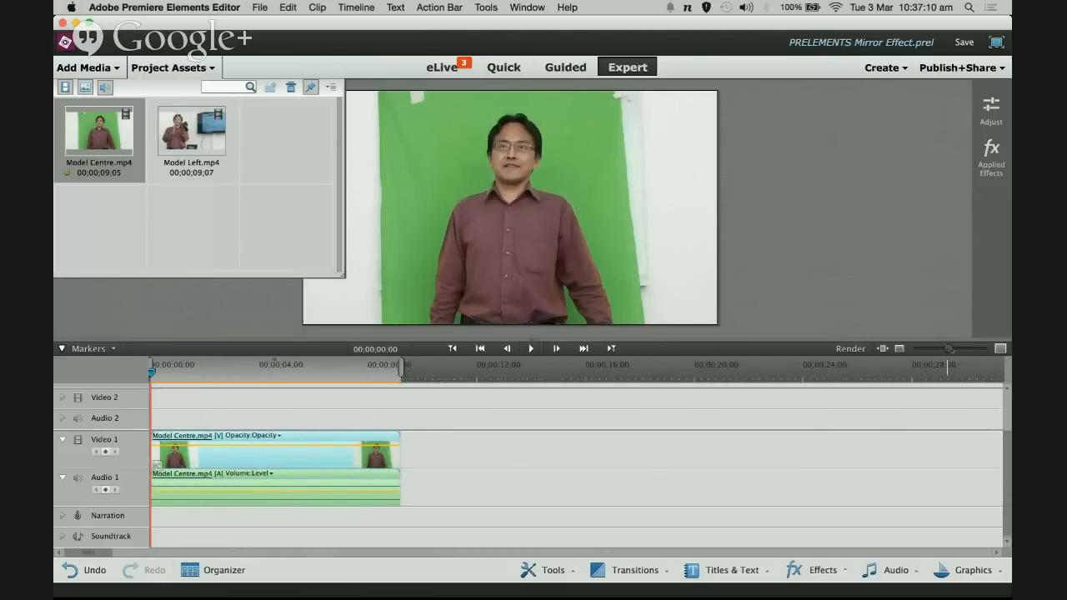
left_click_drag(948, 349, 951, 349)
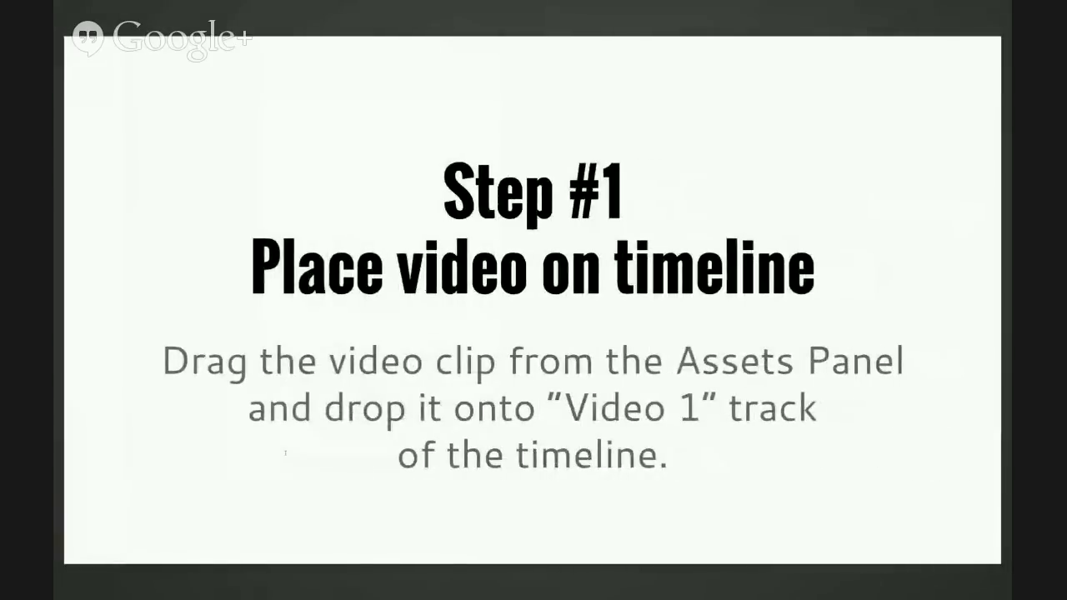
key("Right")
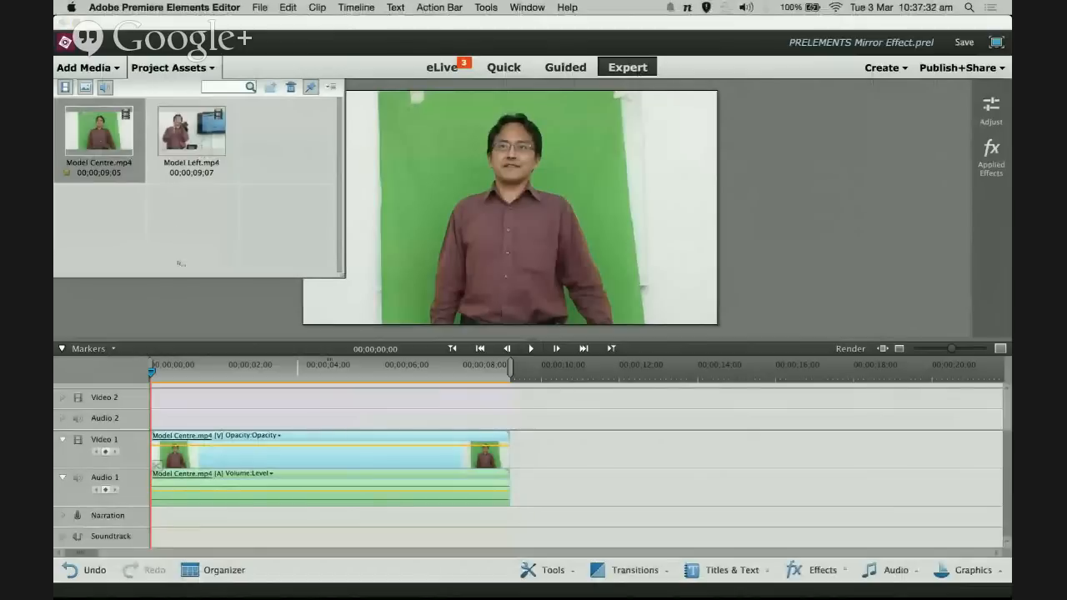
Overlay Model Centre.mp4 on the Video 2 track without Videomerge, and align its start with the Video 1 clip
left_click_drag(99, 132, 180, 400)
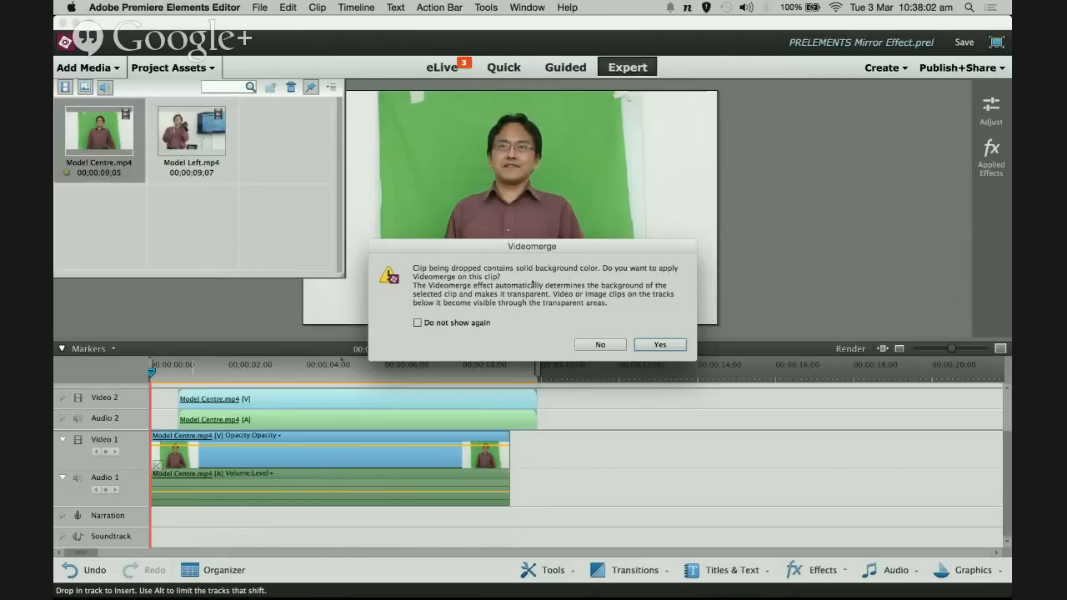
left_click(599, 345)
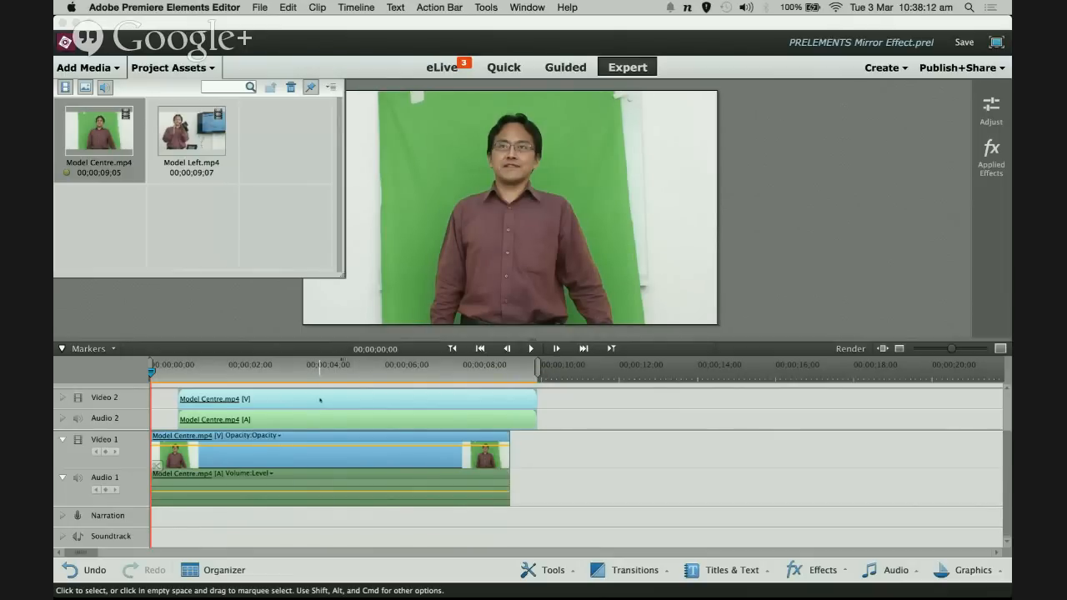
left_click_drag(320, 400, 297, 403)
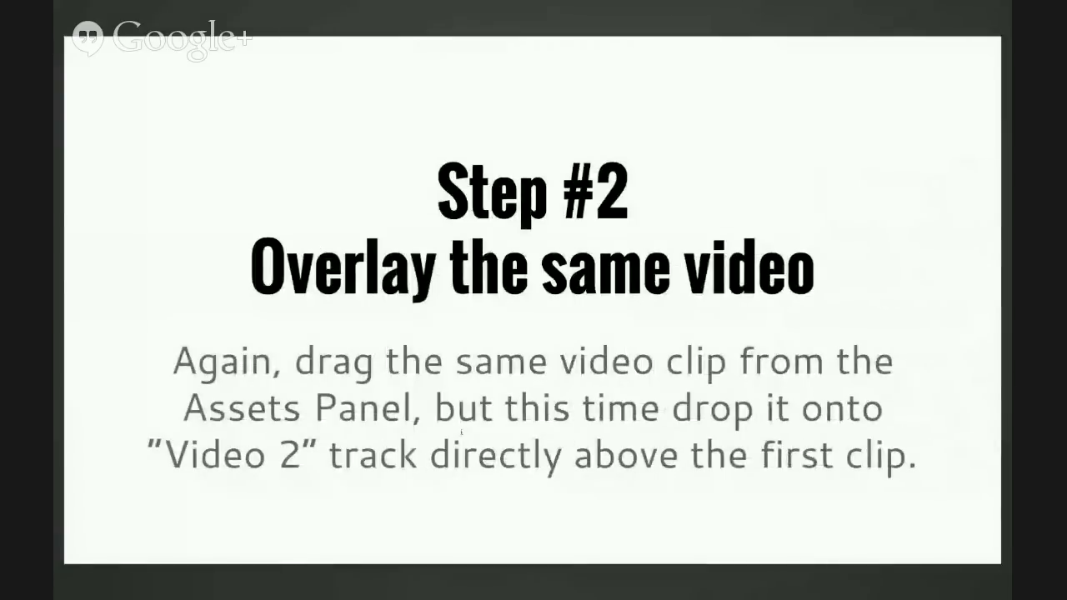
key("Right")
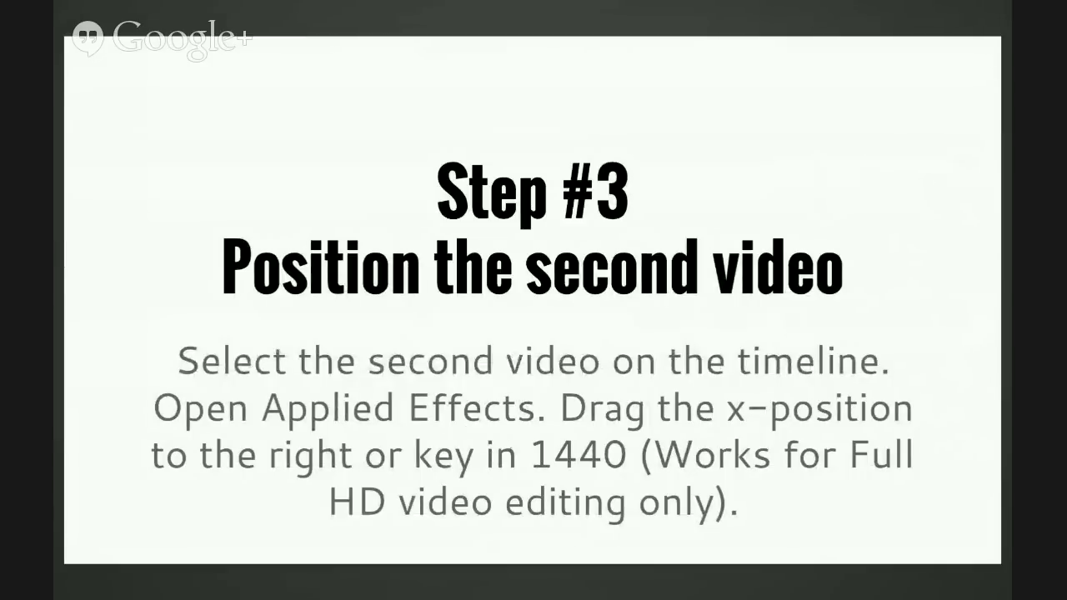
key("ctrl+Left")
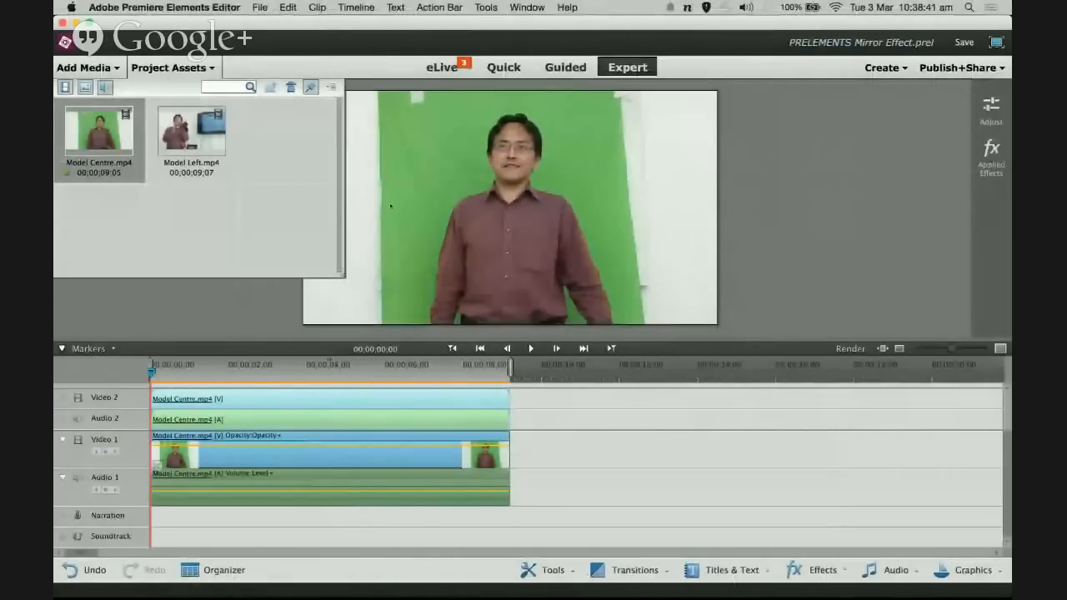
Set the Video 2 clip's horizontal Motion position to 1440 and play a rendered preview of the timeline
left_click(390, 206)
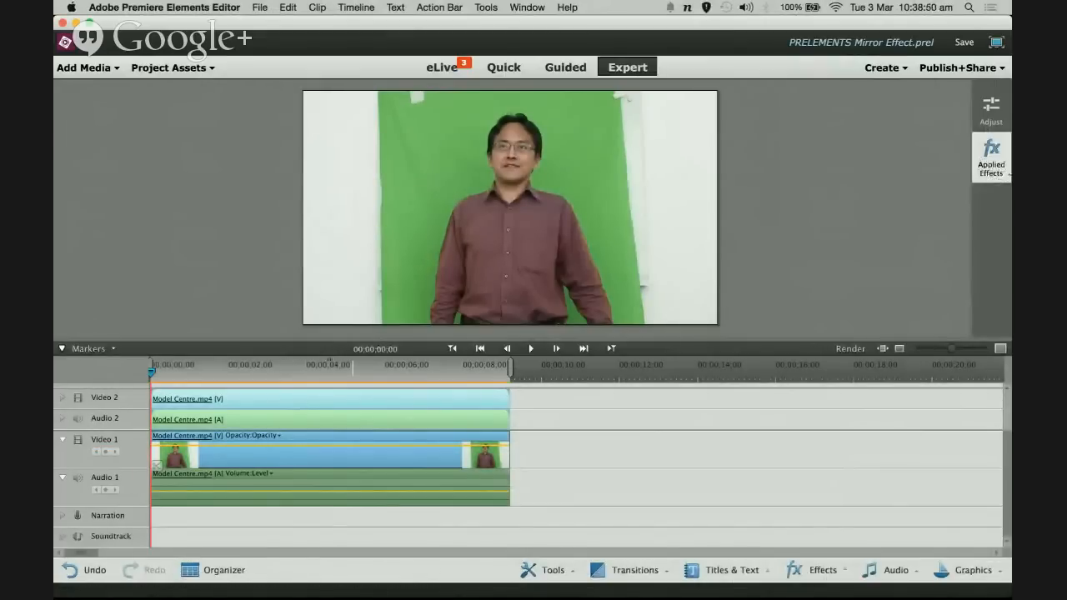
left_click(998, 162)
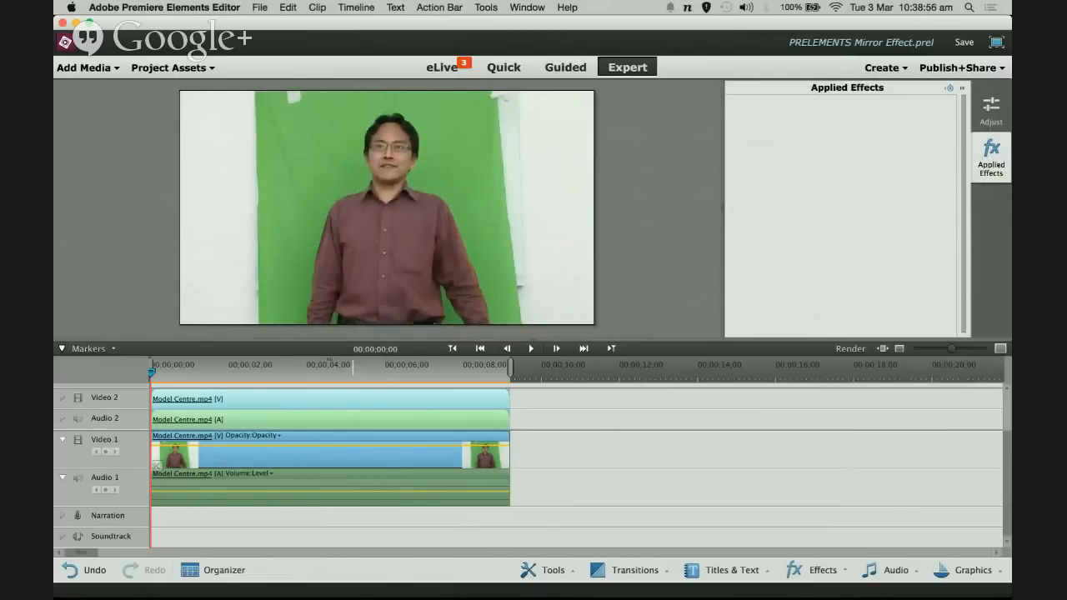
left_click(992, 152)
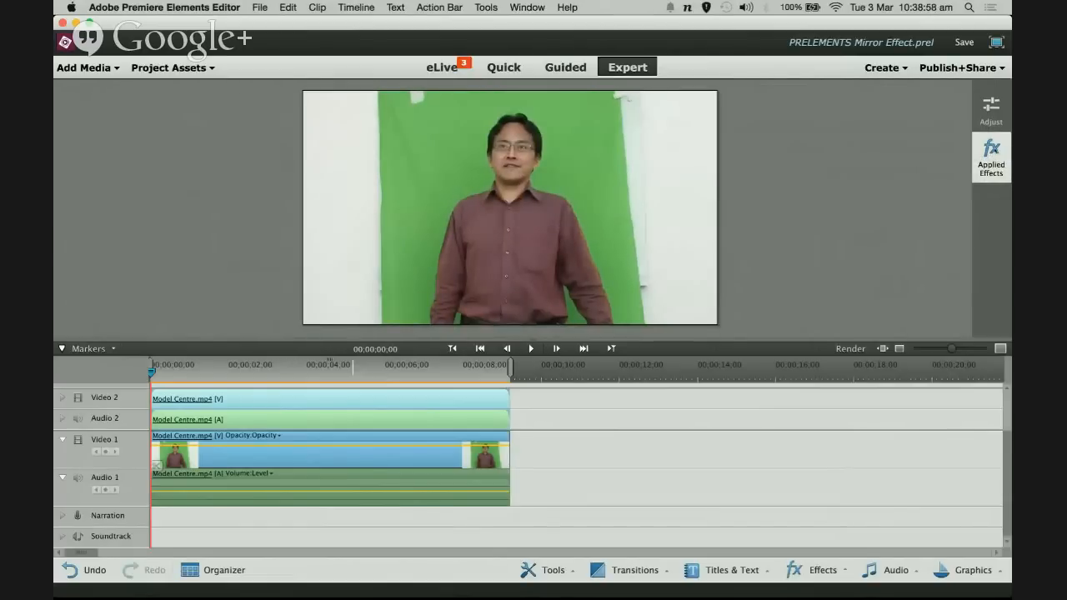
left_click(991, 151)
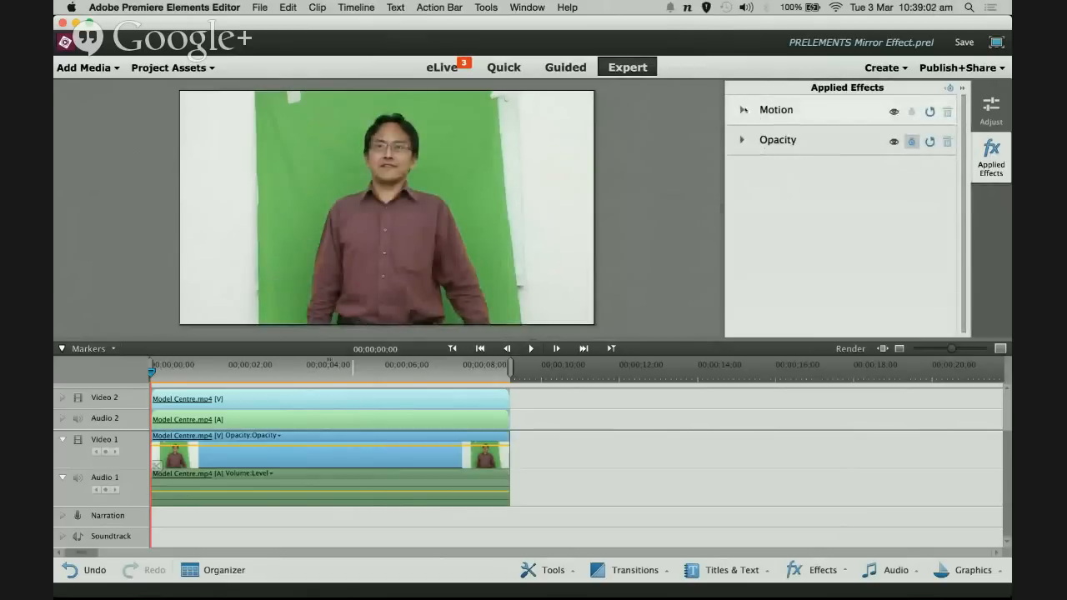
left_click(742, 110)
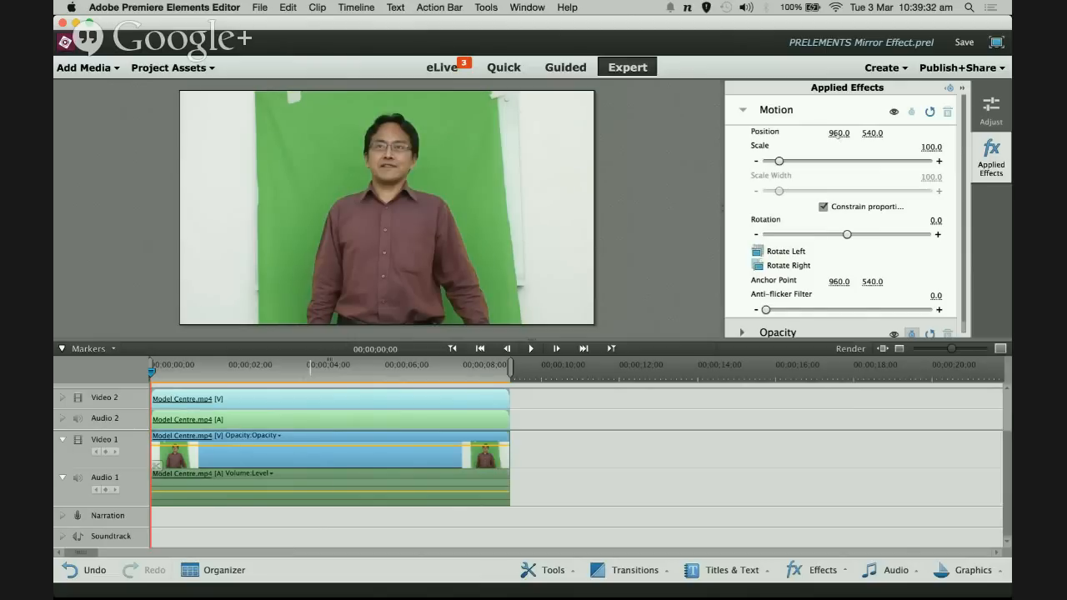
left_click_drag(839, 134, 927, 133)
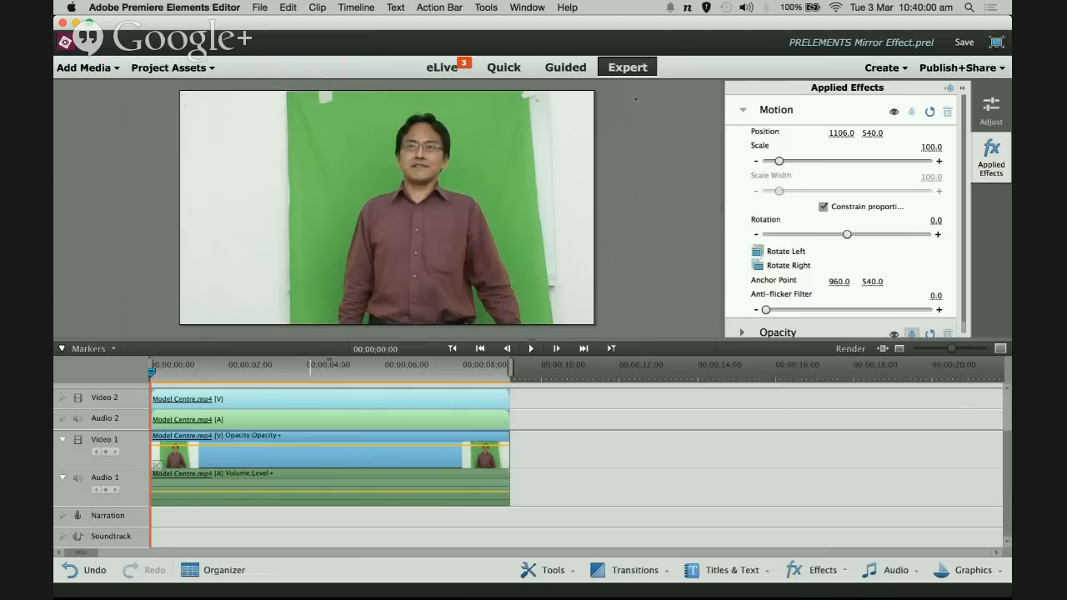
left_click(840, 132)
double_click(841, 132)
key("BackSpace")
type("1440")
key("Return")
key("Return")
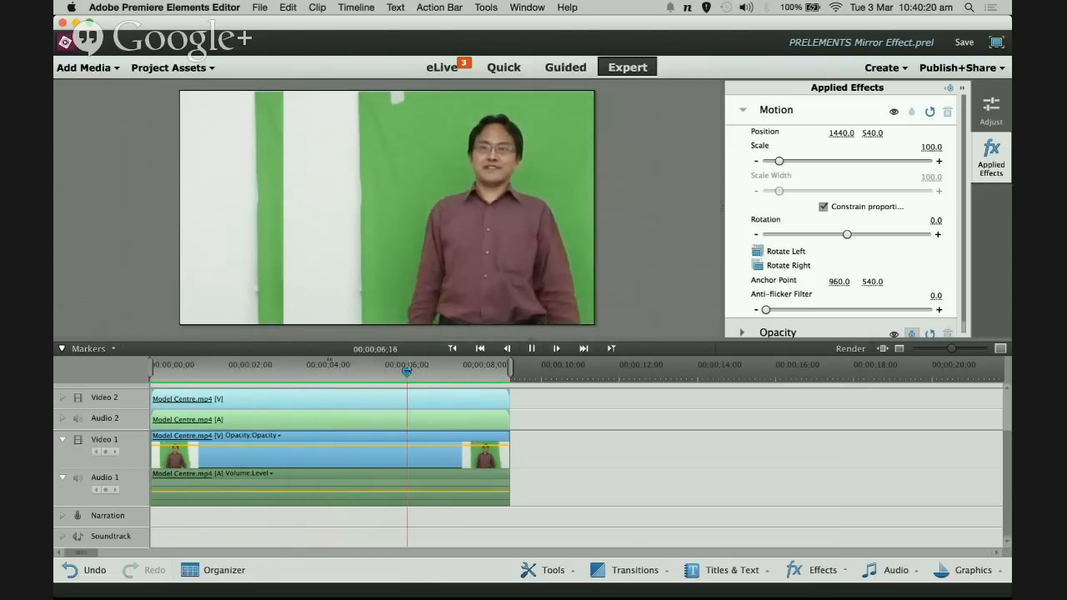
Set the Video 1 clip's horizontal Motion position to 480
left_click(579, 288)
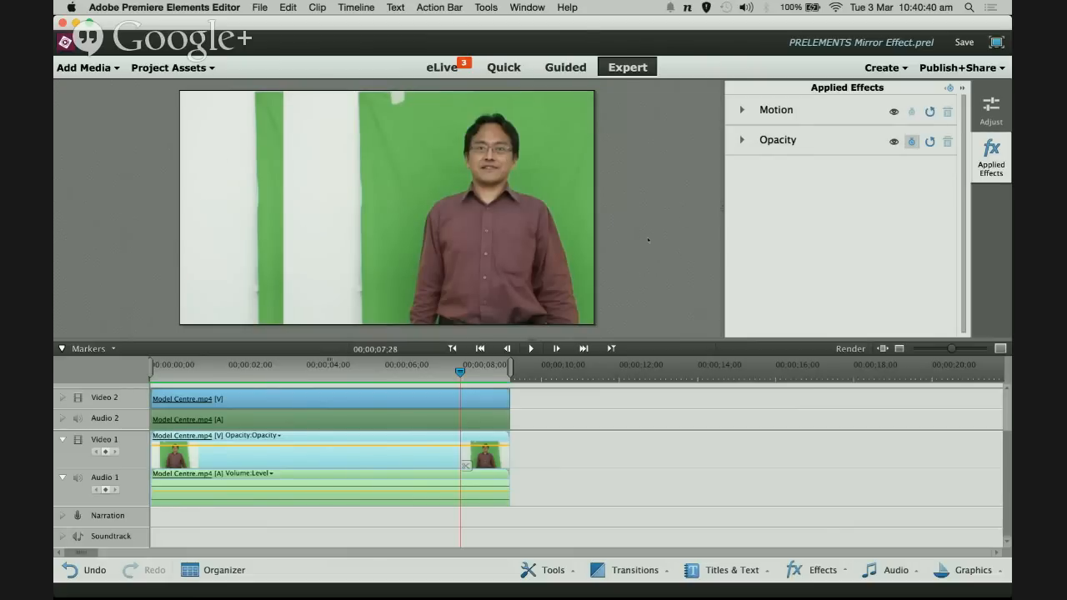
key("ctrl+Right")
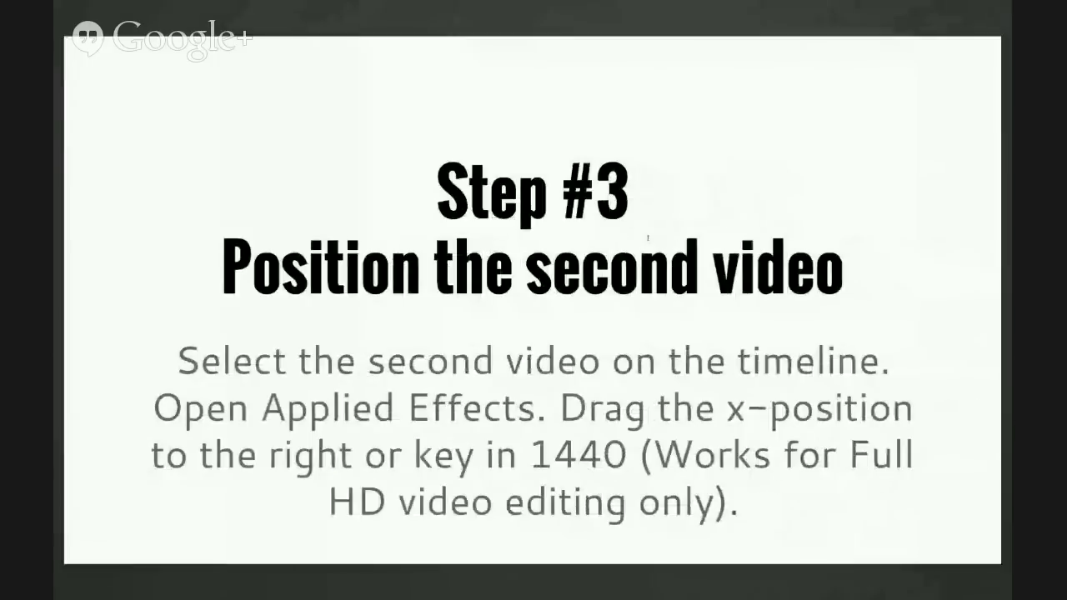
key("Right")
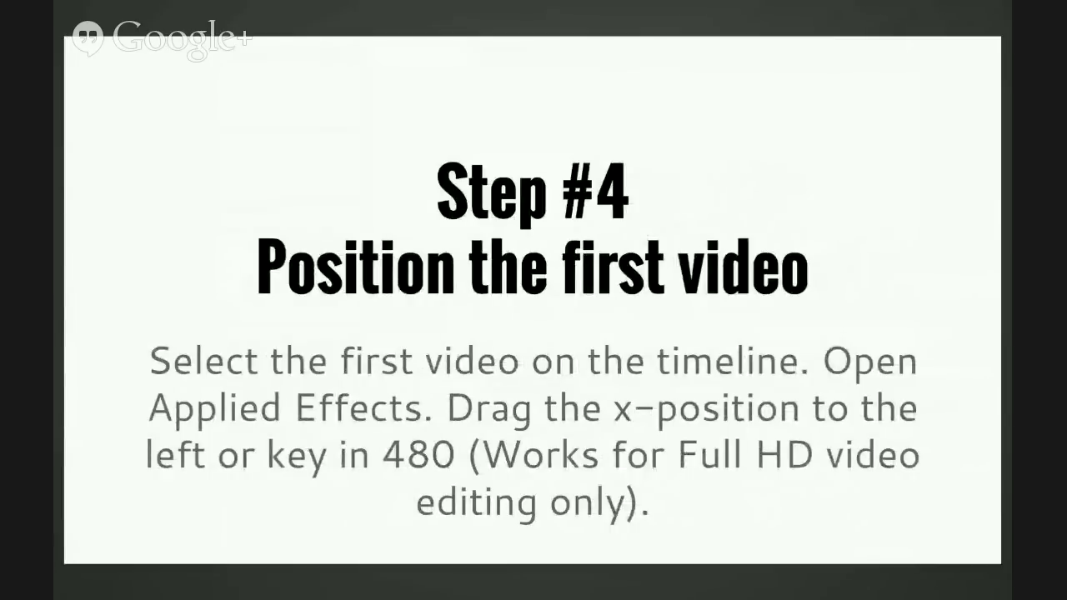
key("super+Tab")
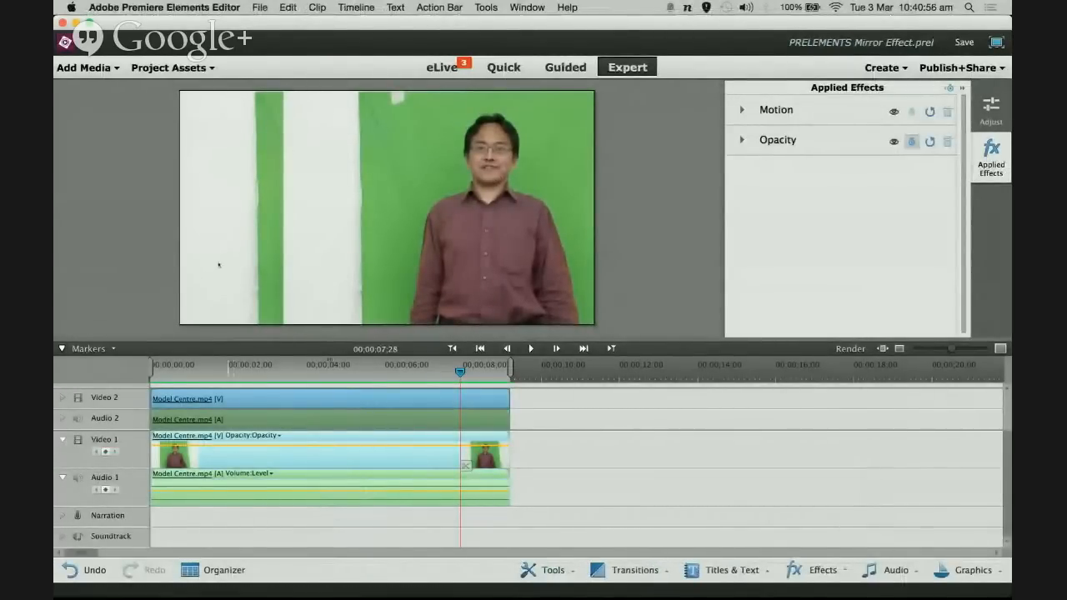
left_click(215, 203)
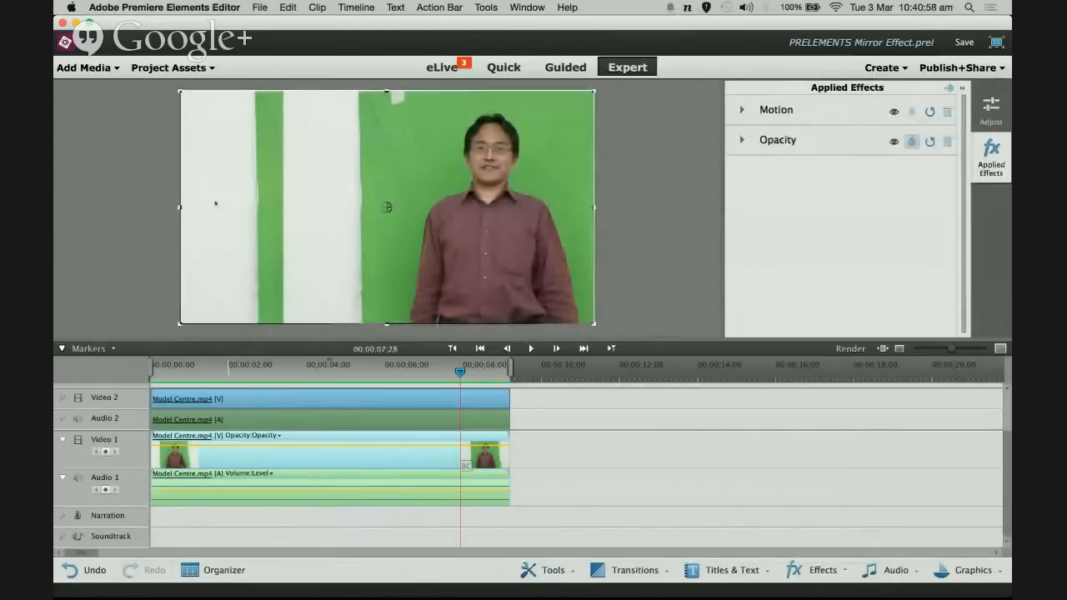
left_click(741, 110)
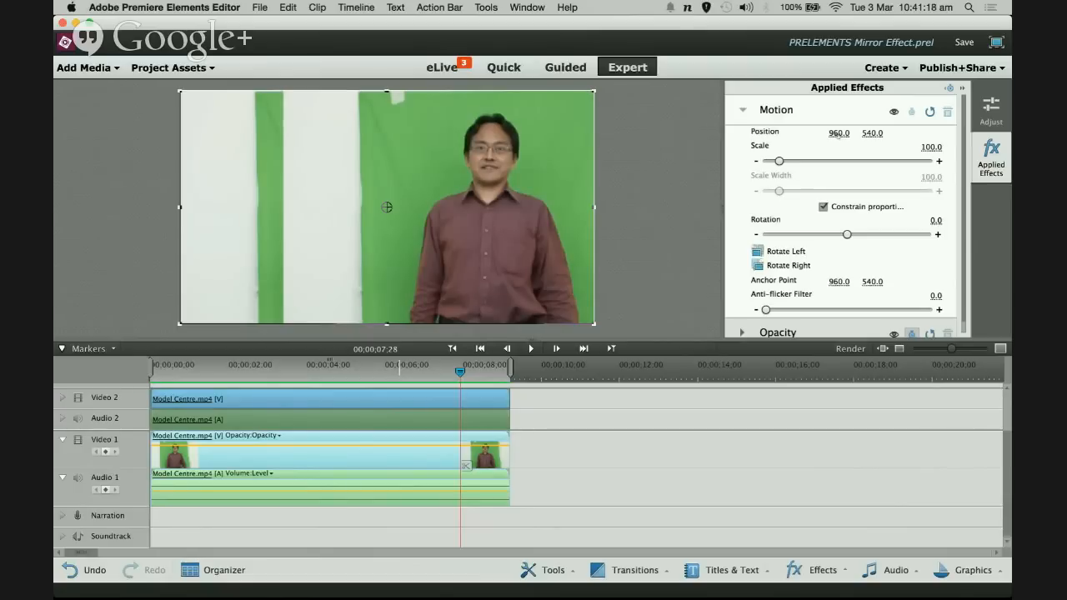
left_click_drag(839, 134, 837, 134)
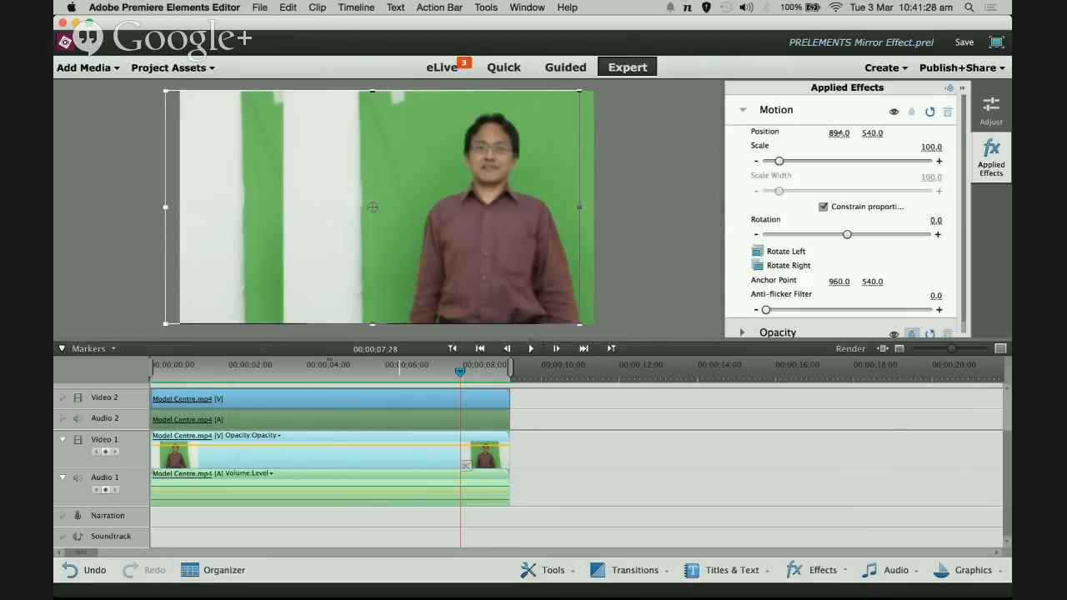
left_click(838, 134)
type("480")
key("Return")
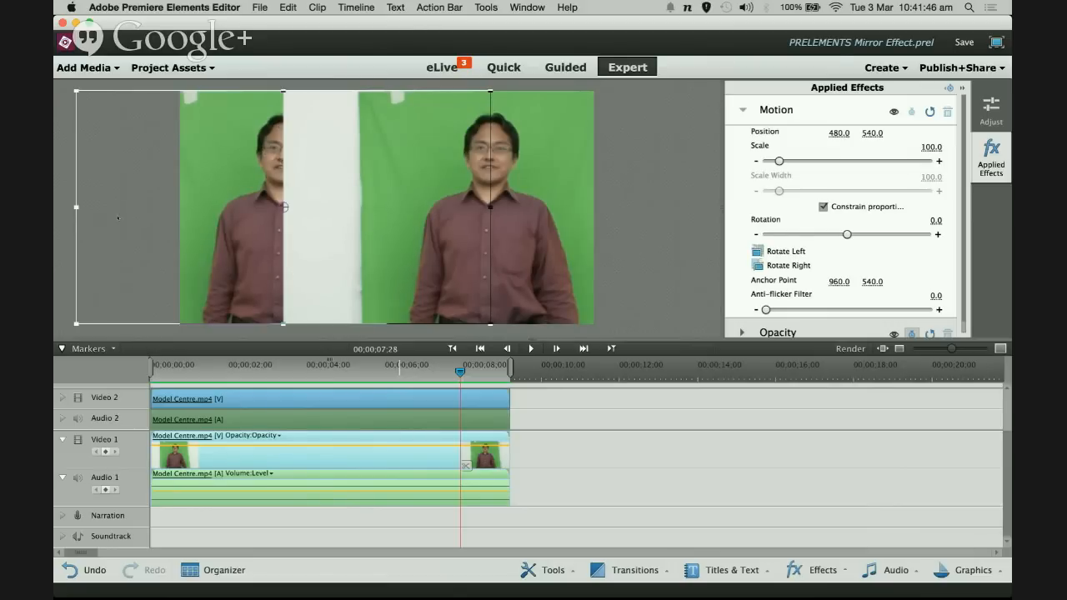
Search the effects for "flip" and apply Horizontal Flip to the Video 2 clip
left_click(609, 246)
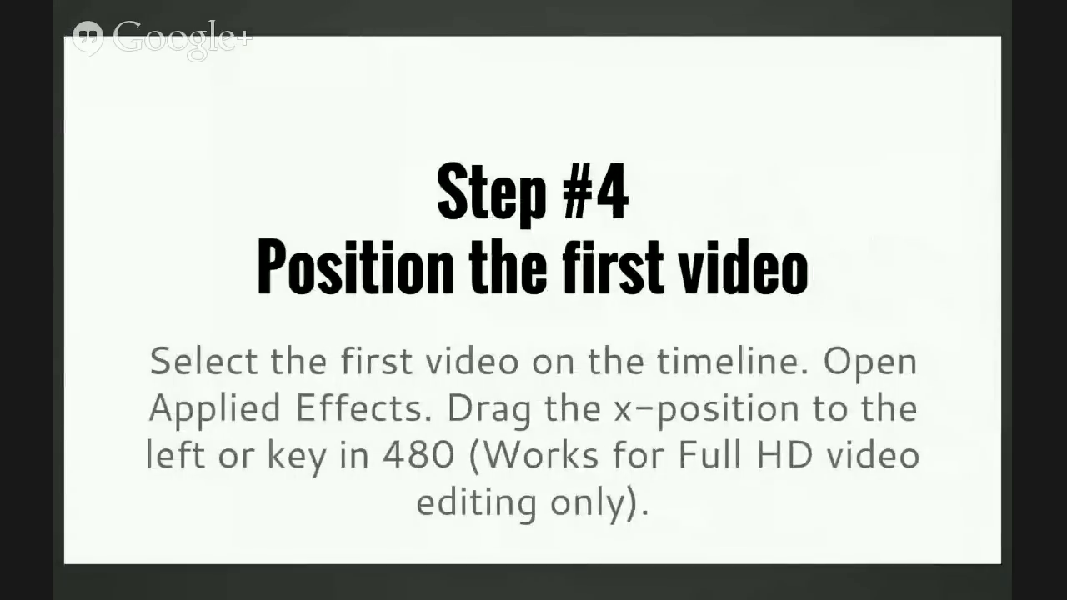
key("Right")
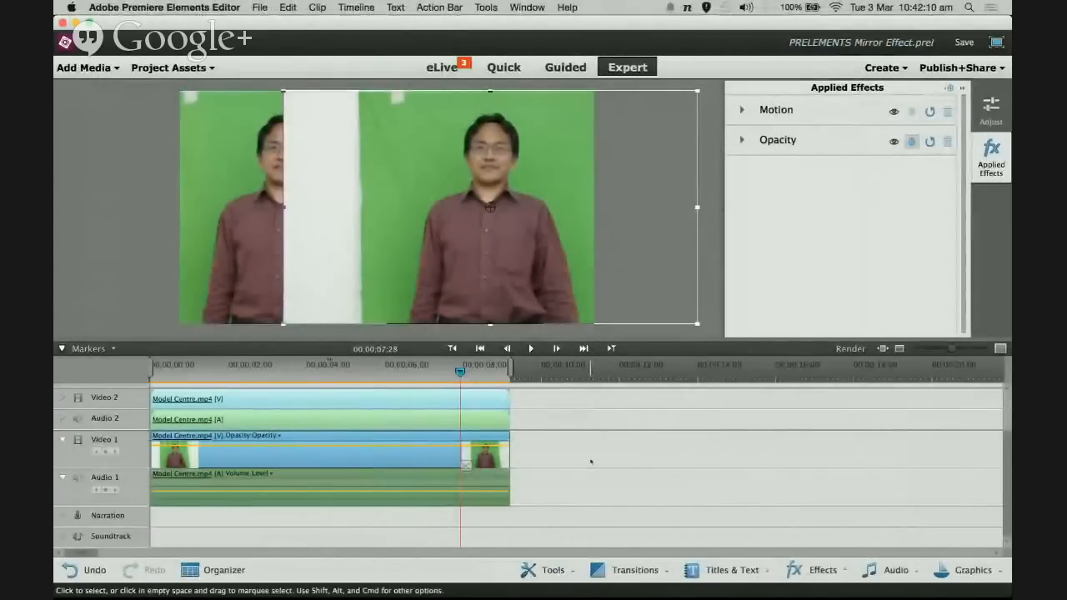
left_click(844, 571)
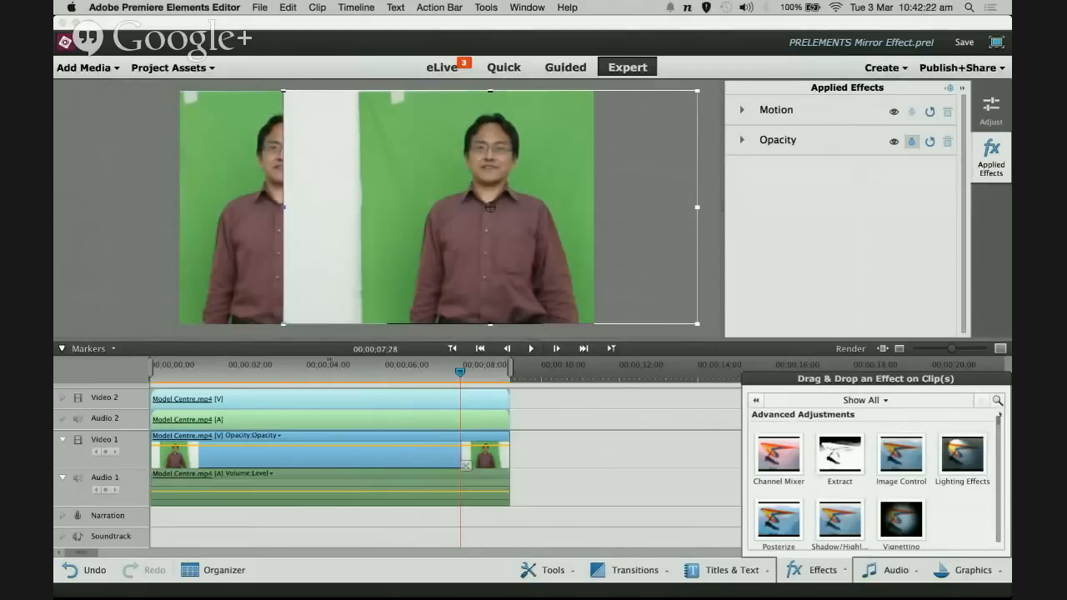
left_click(996, 401)
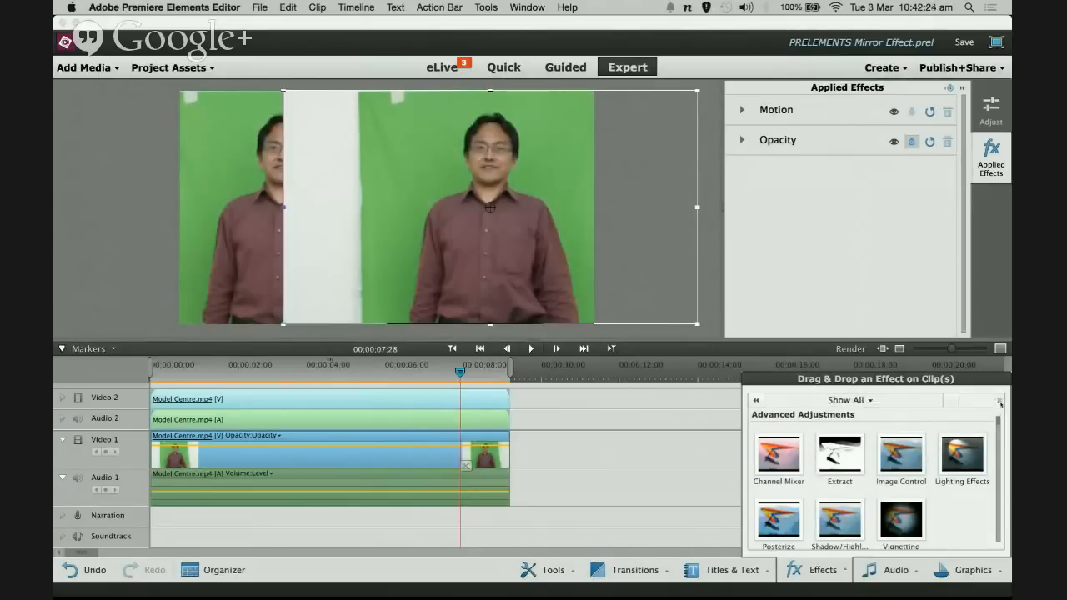
left_click(926, 406)
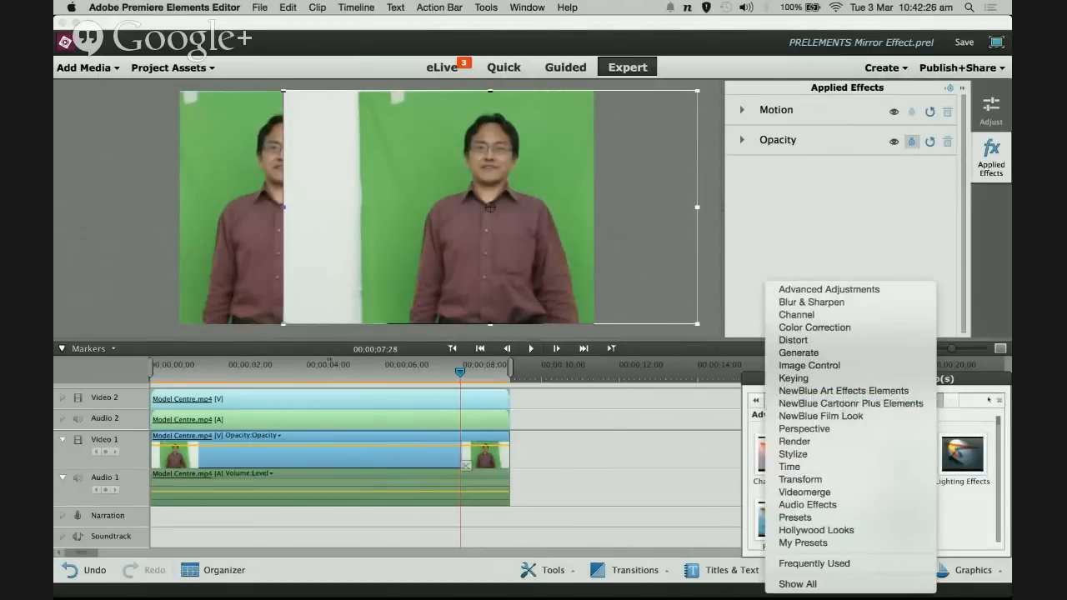
left_click(982, 403)
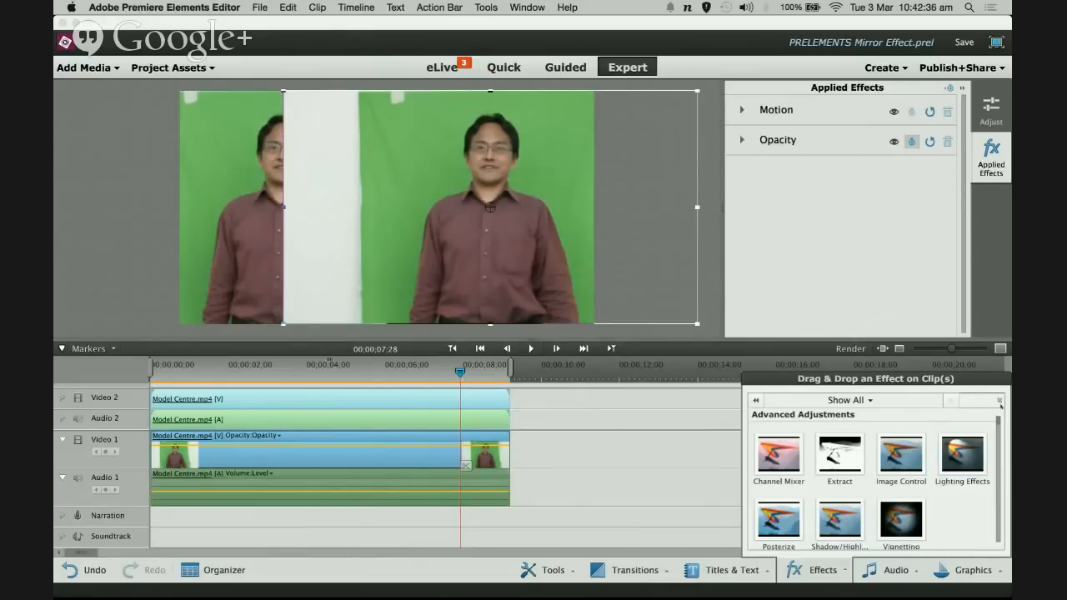
left_click(1000, 400)
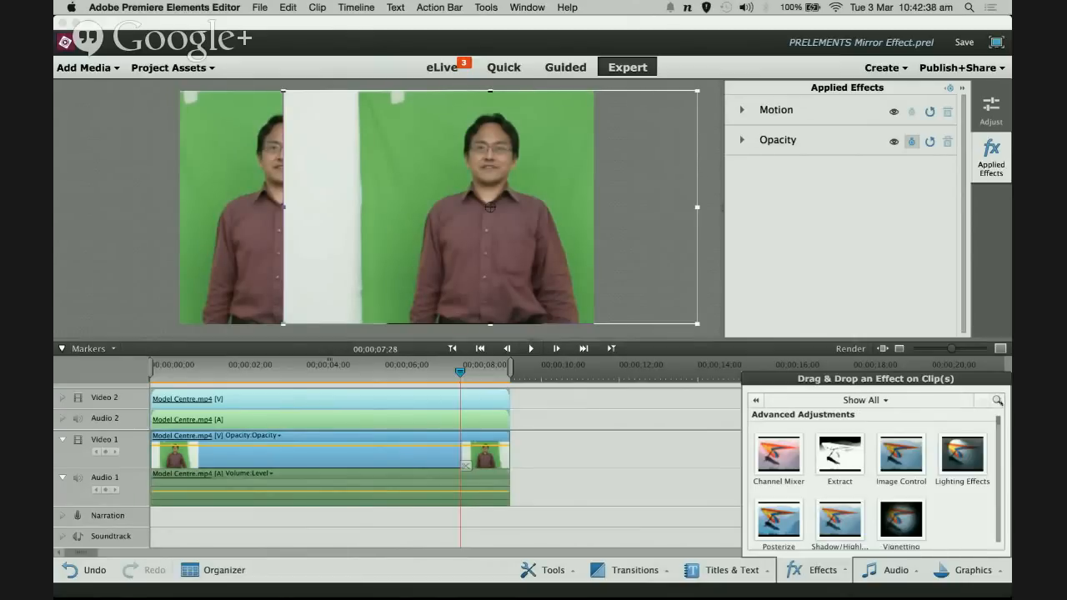
left_click(997, 401)
type("f")
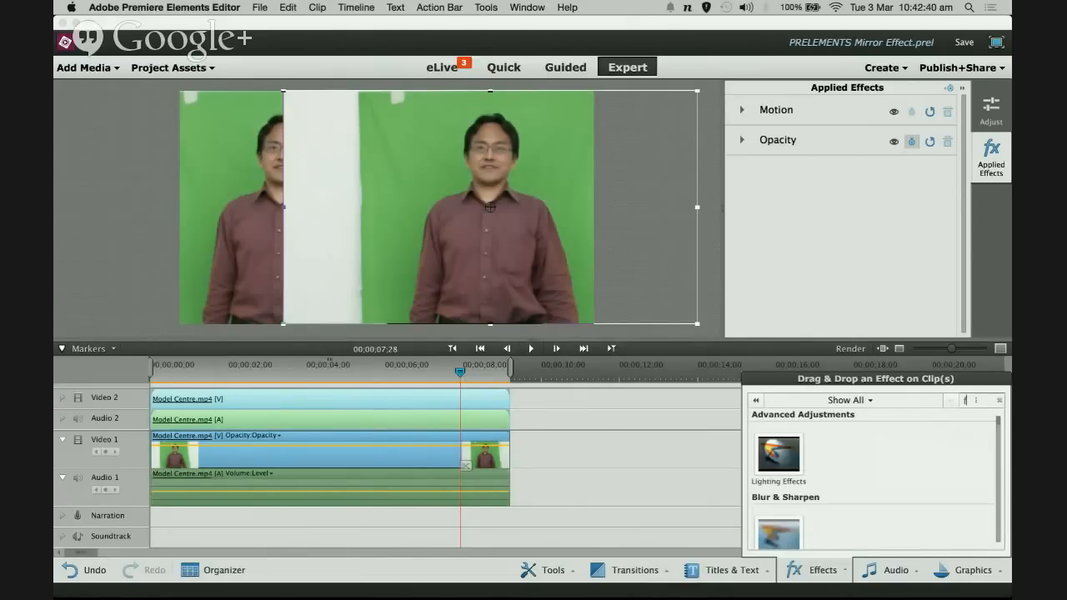
type("lip")
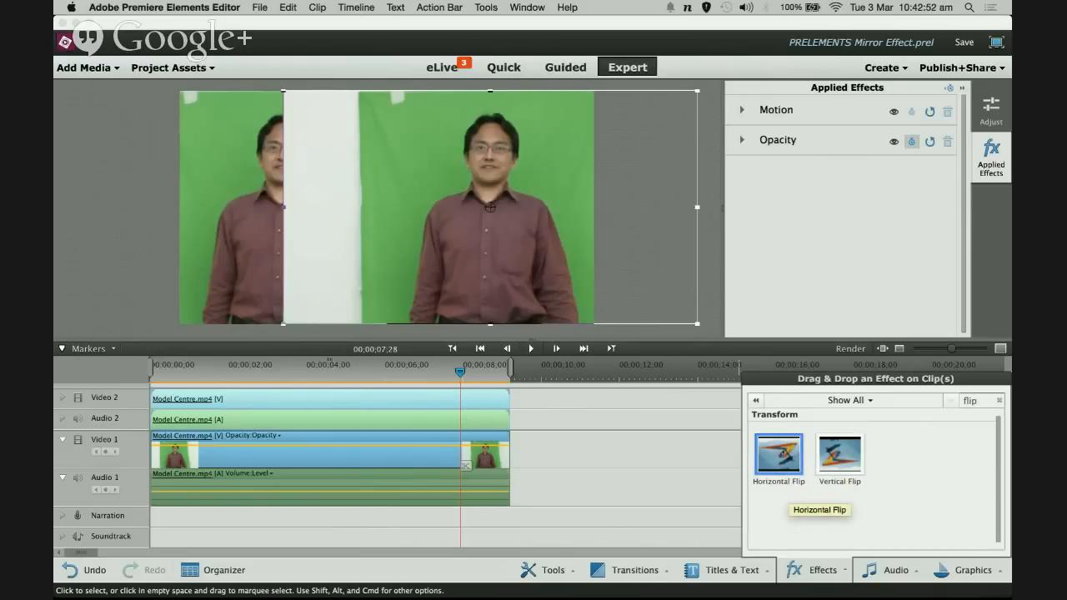
left_click_drag(779, 454, 383, 400)
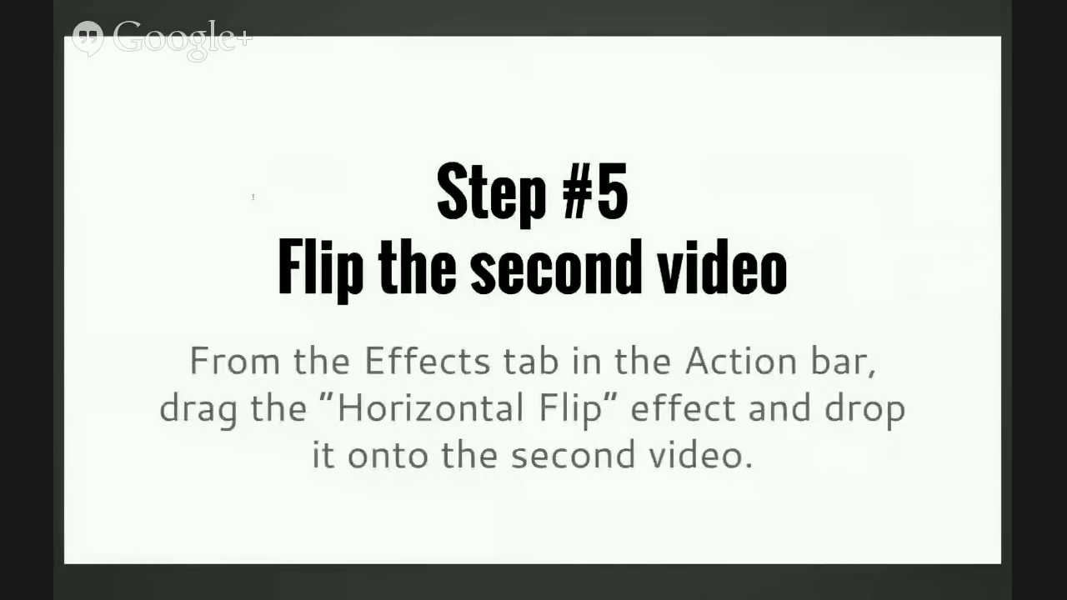
key("Right")
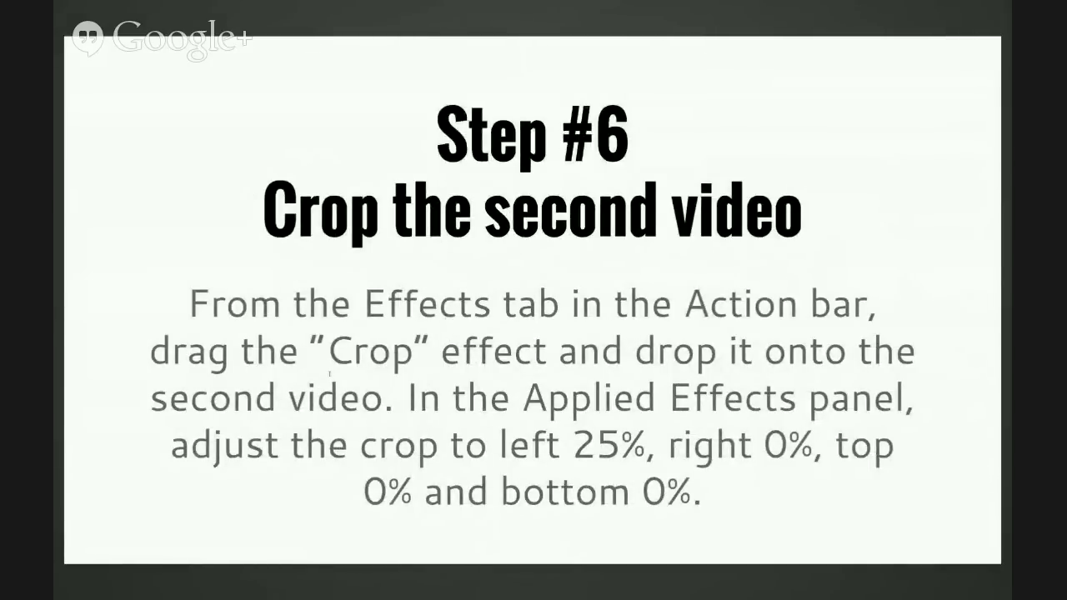
Search the effects for "crop" and apply the Crop effect to the Video 2 clip
key("ctrl+Left")
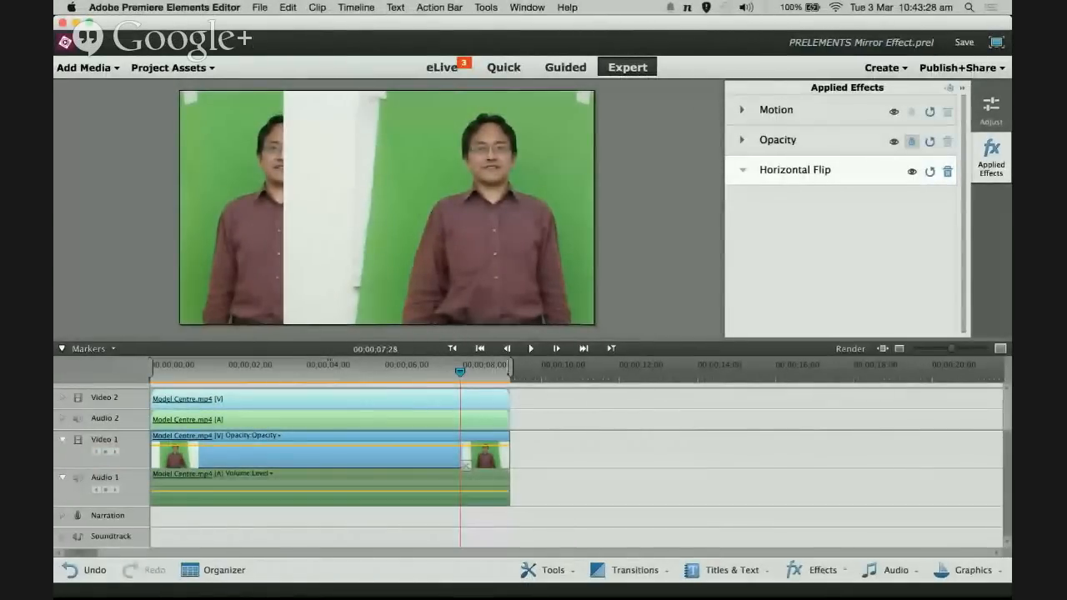
left_click(843, 572)
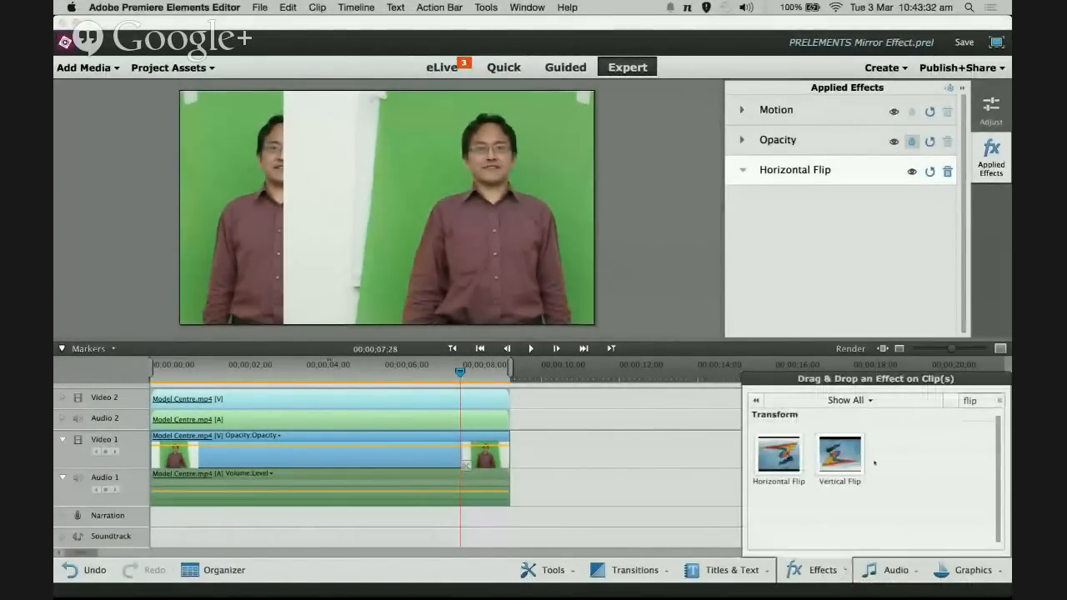
left_click(1001, 401)
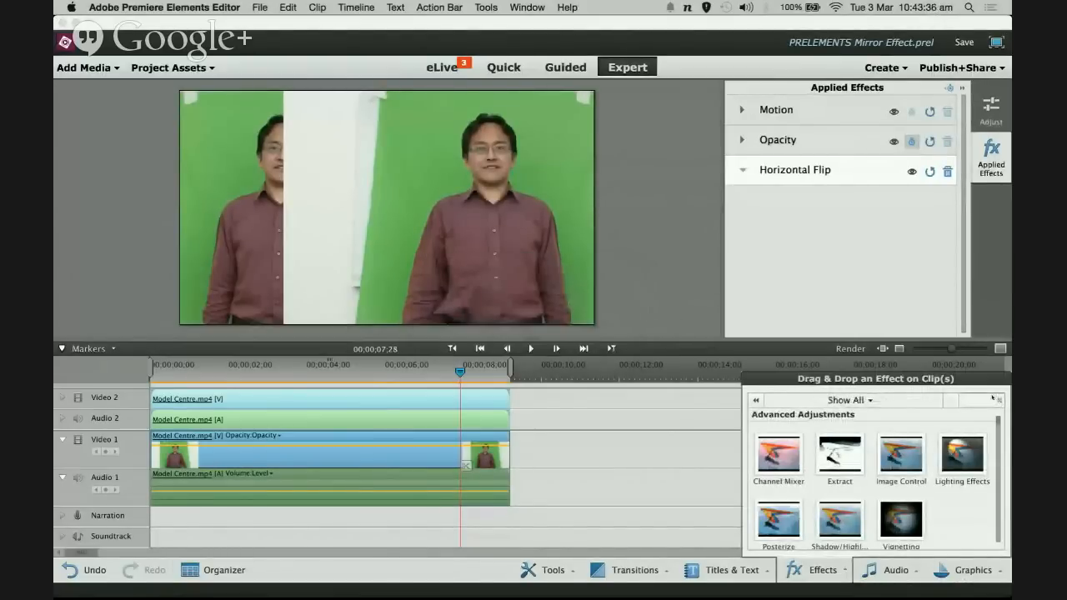
type("crop")
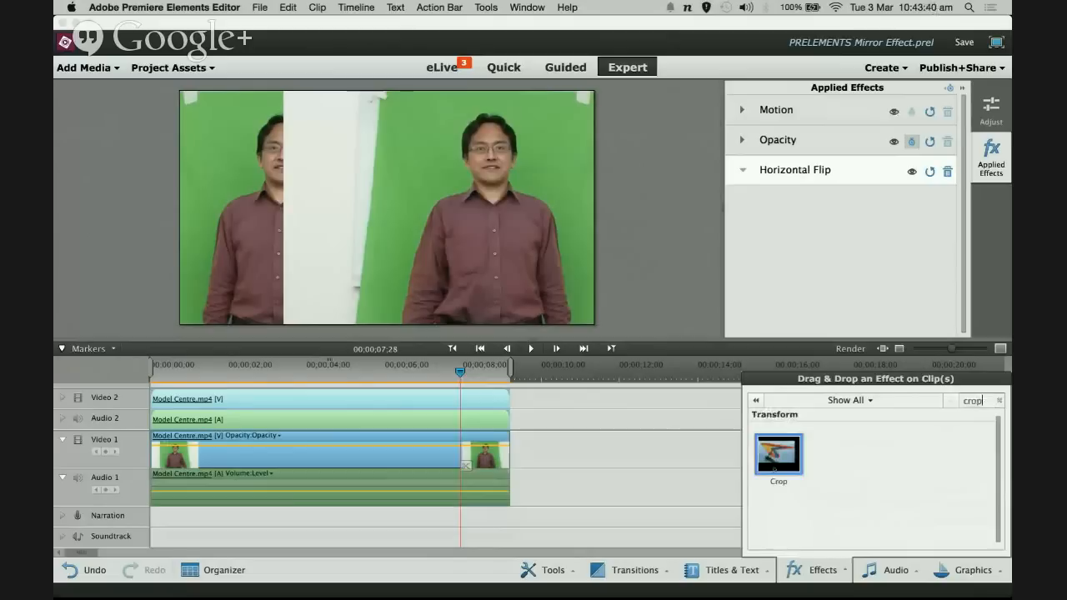
left_click_drag(773, 469, 459, 399)
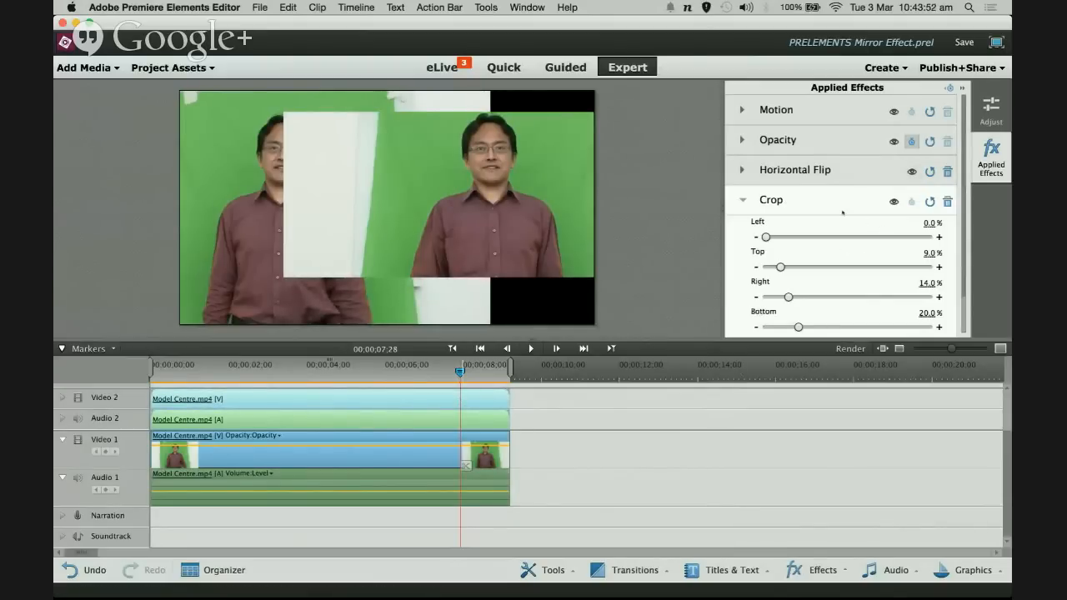
Set the Video 2 clip's top, bottom and right crop values to 0%
scroll(950, 242, "down", 3)
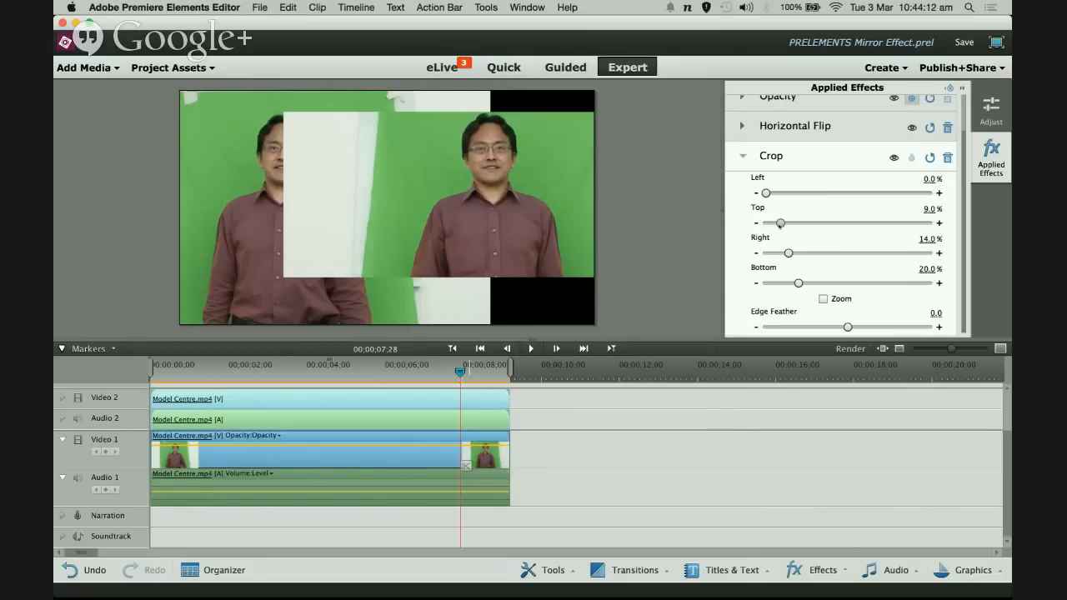
left_click_drag(780, 224, 765, 224)
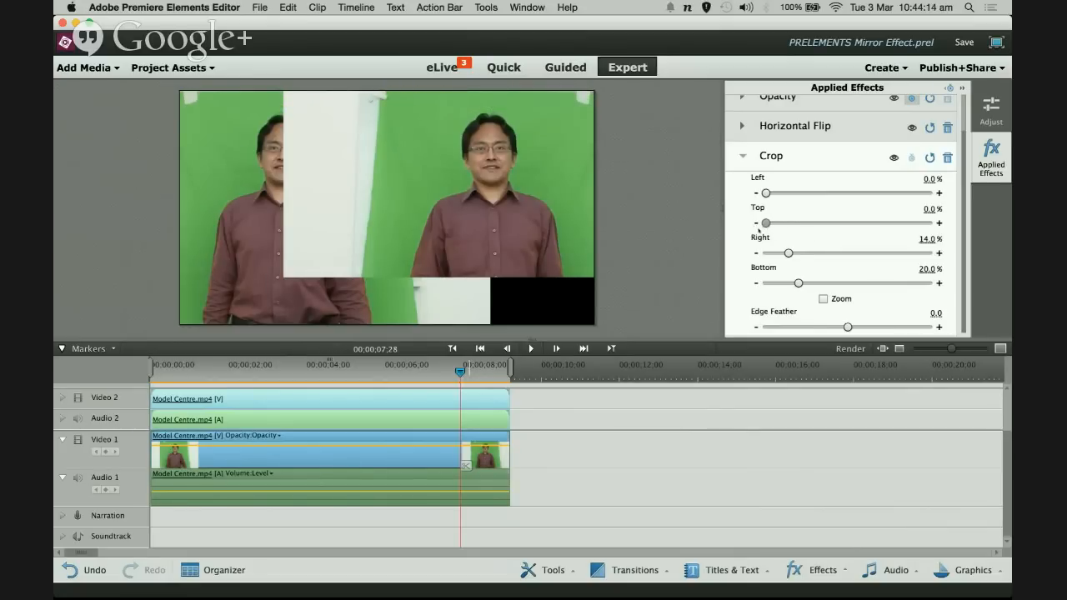
left_click_drag(799, 283, 749, 288)
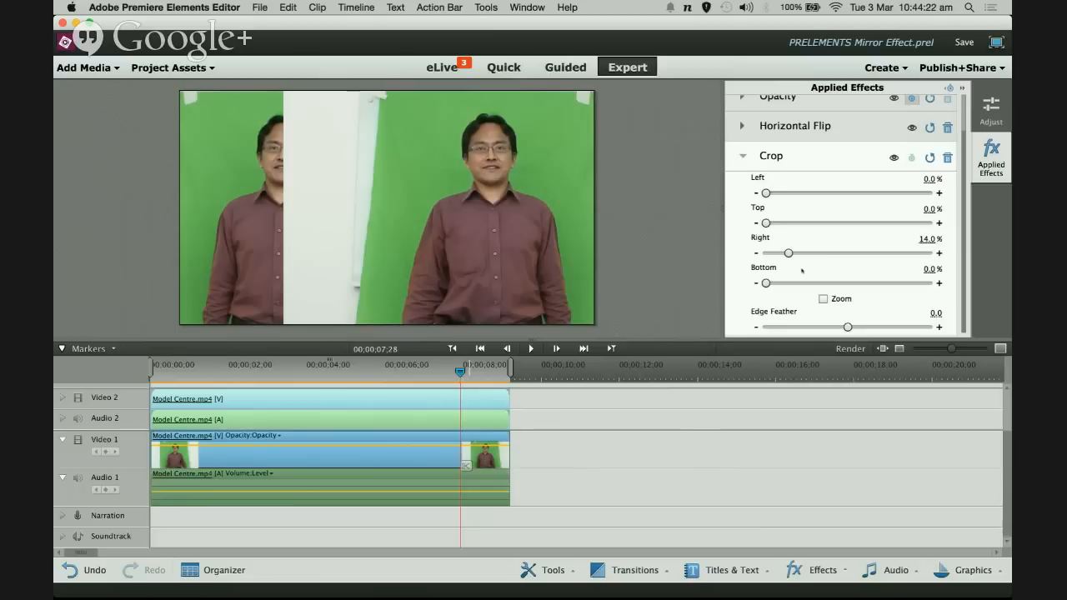
left_click_drag(787, 252, 758, 259)
Set the Video 2 clip's left crop to 25%
mouse_move(766, 193)
left_mouse_down()
mouse_move(825, 192)
mouse_move(782, 192)
left_mouse_up()
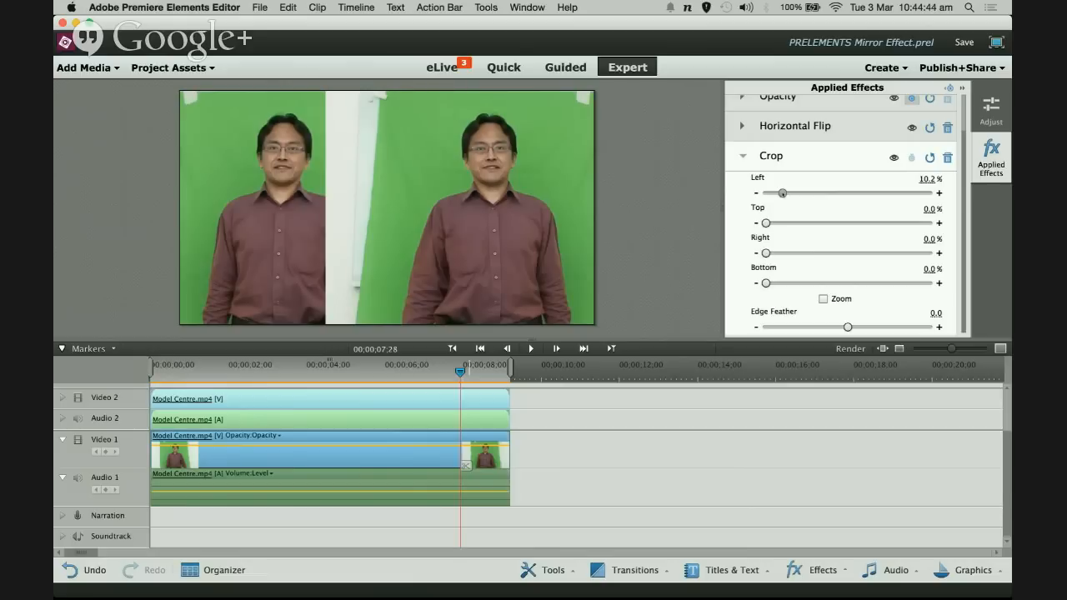
left_click_drag(782, 193, 806, 192)
left_click(925, 179)
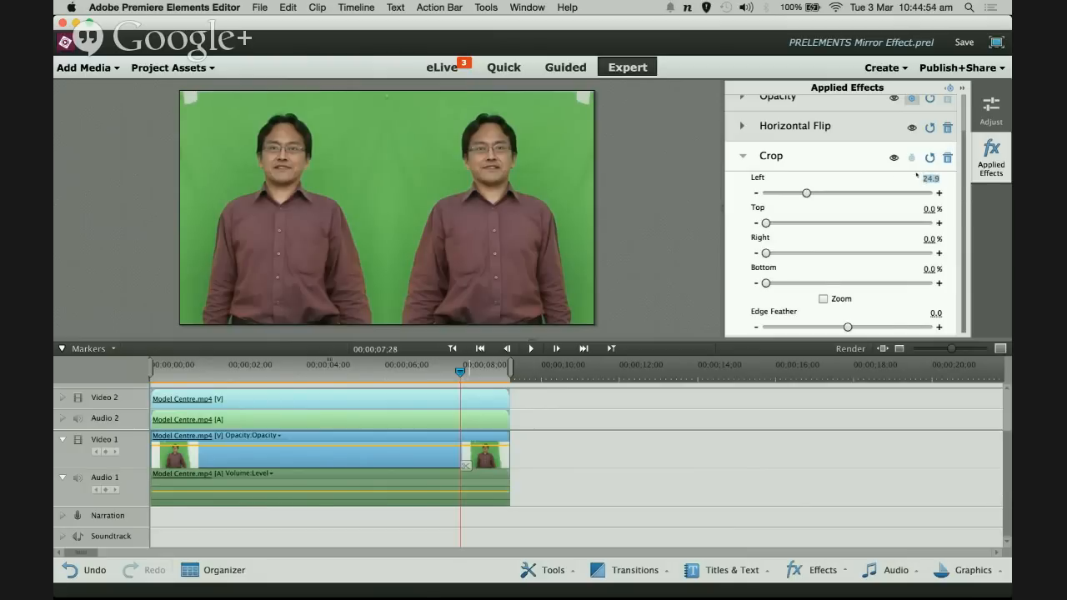
type("25")
key("Return")
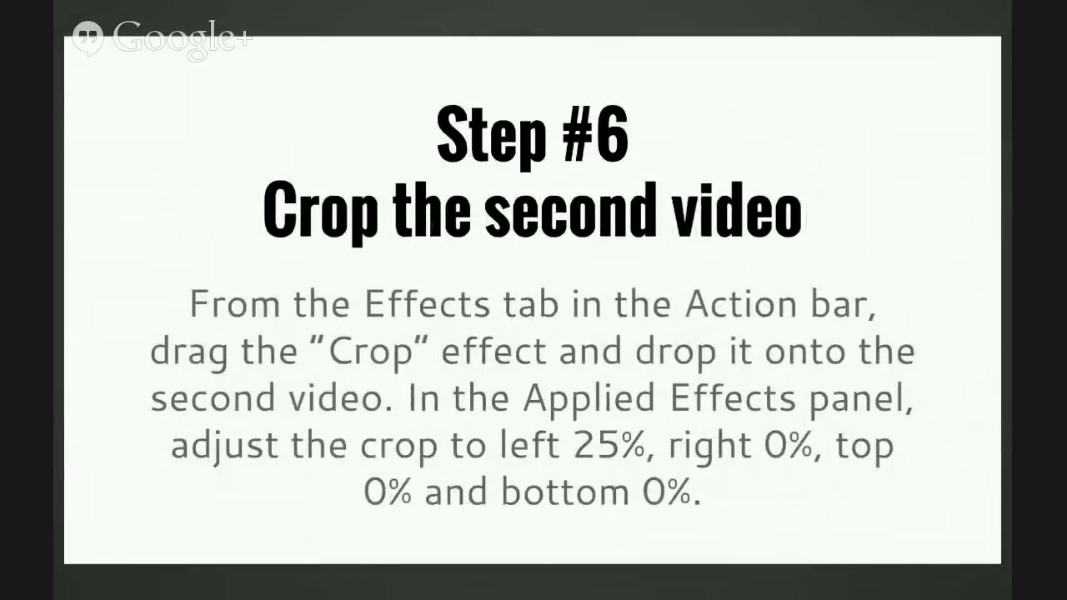
Return the playhead to the start of the timeline and play the mirror effect
key("Right")
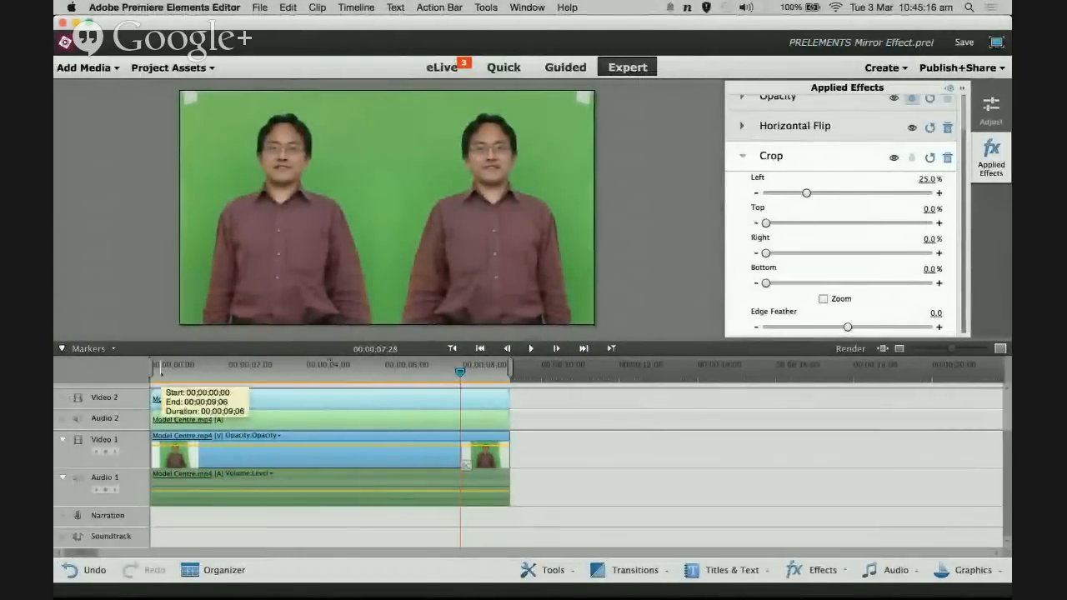
key("Home")
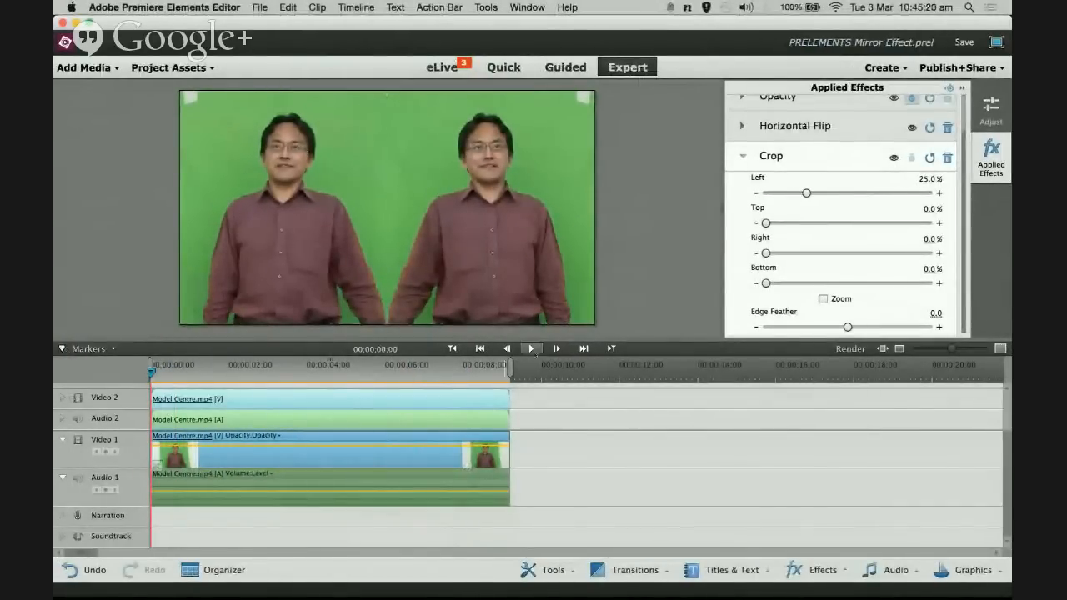
left_click(531, 348)
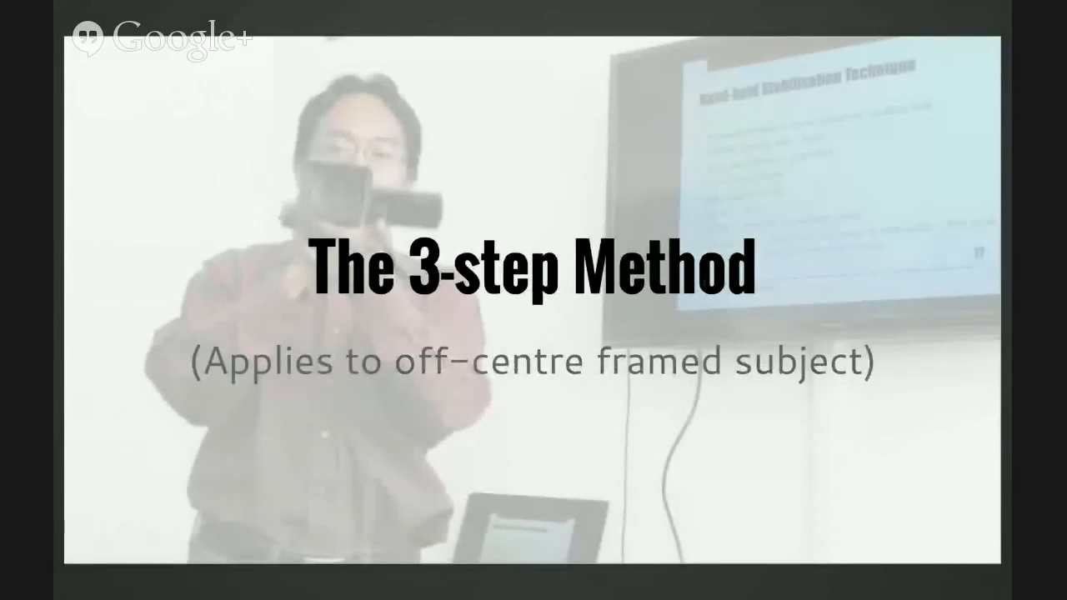
Switch to Safari and examine the 2-day Videography and Video Editing Course page on VIDEOLANE.COM
key("ctrl+Up")
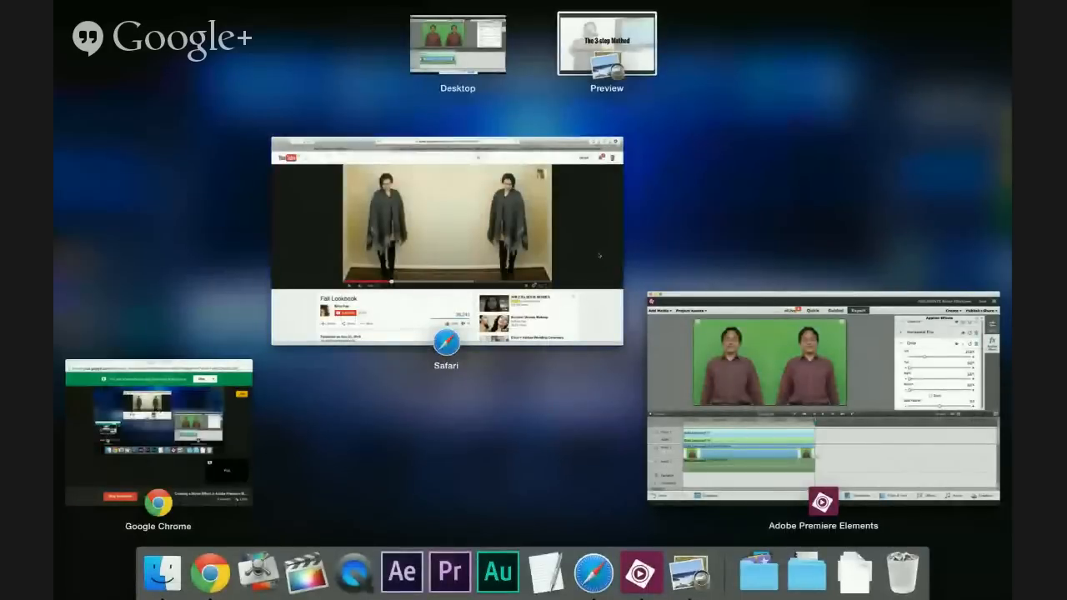
left_click(604, 257)
left_click(514, 52)
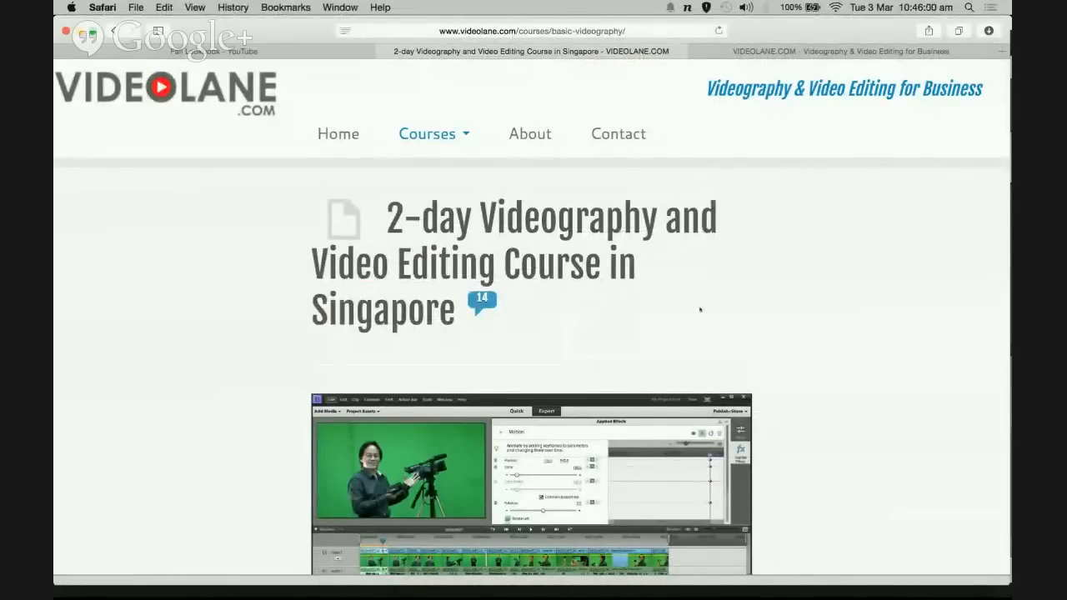
scroll(700, 309, "down", 5)
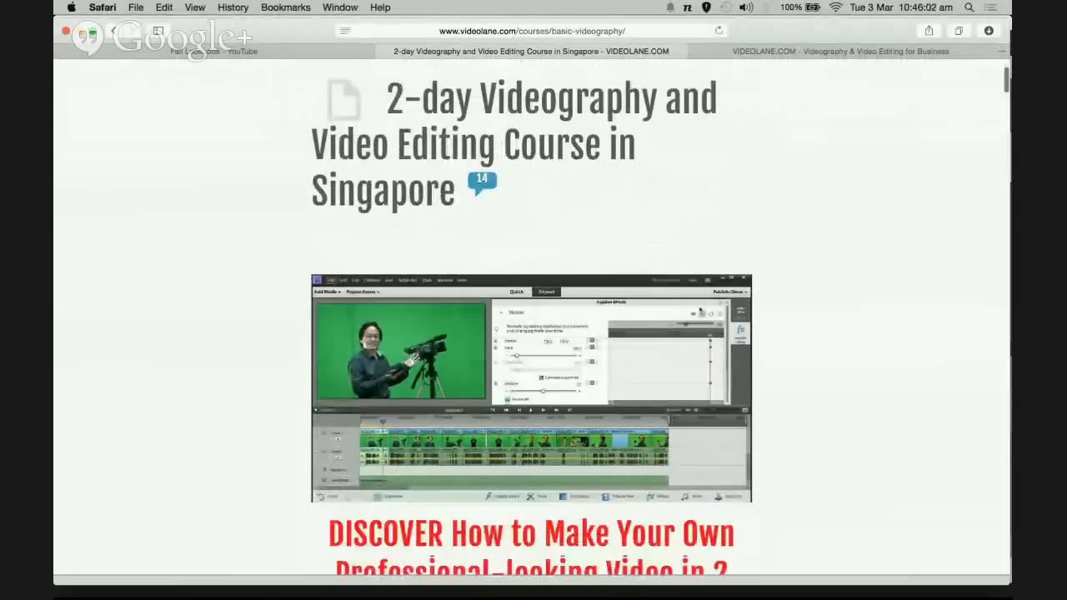
scroll(699, 310, "down", 2)
scroll(699, 309, "up", 4)
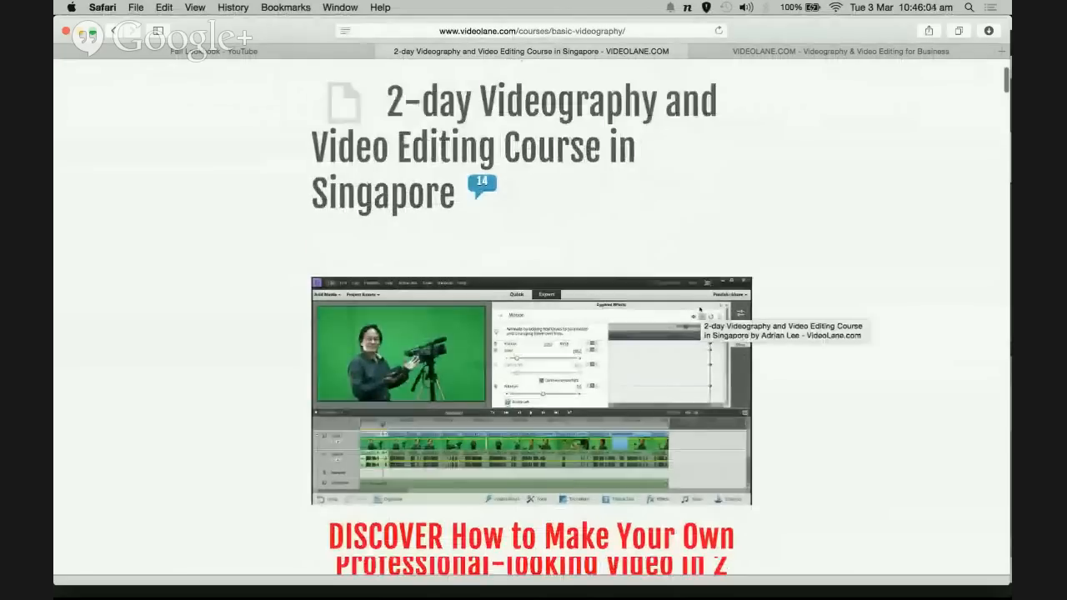
scroll(700, 309, "down", 4)
scroll(699, 310, "down", 1)
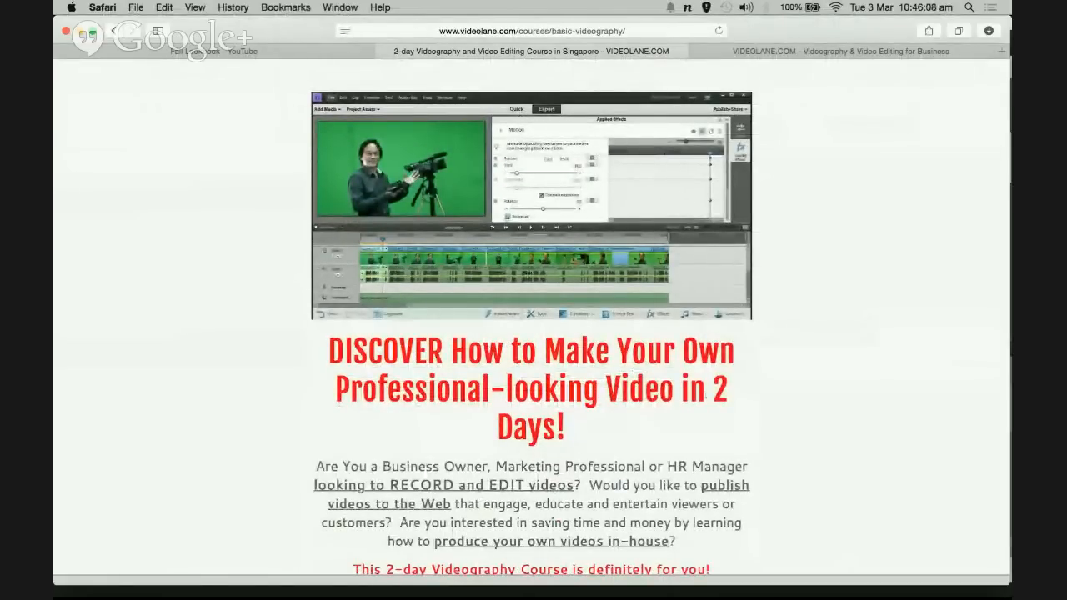
scroll(733, 406, "down", 2)
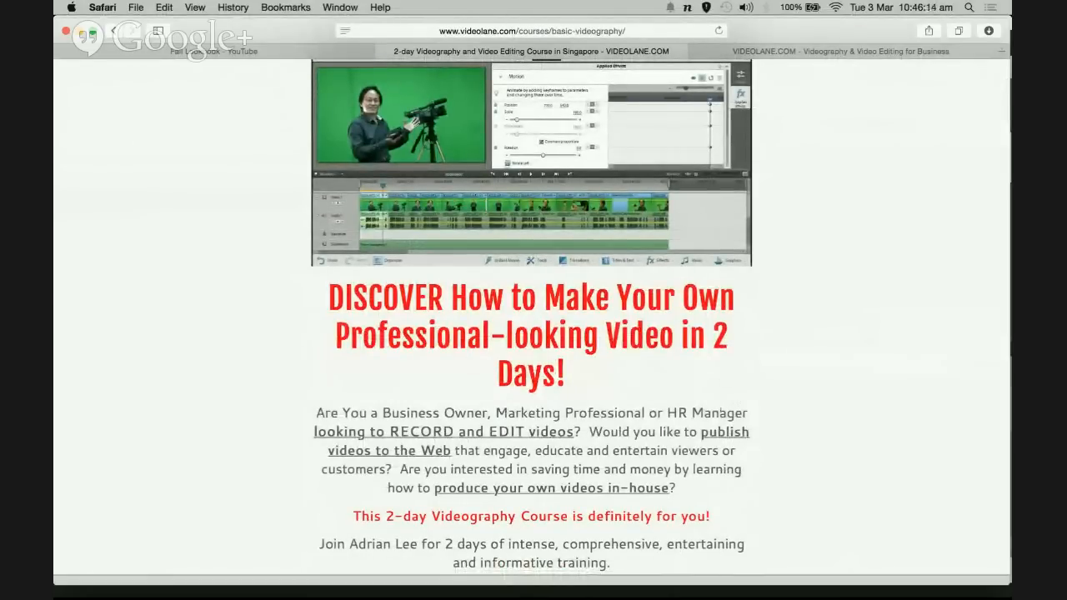
scroll(701, 461, "down", 2)
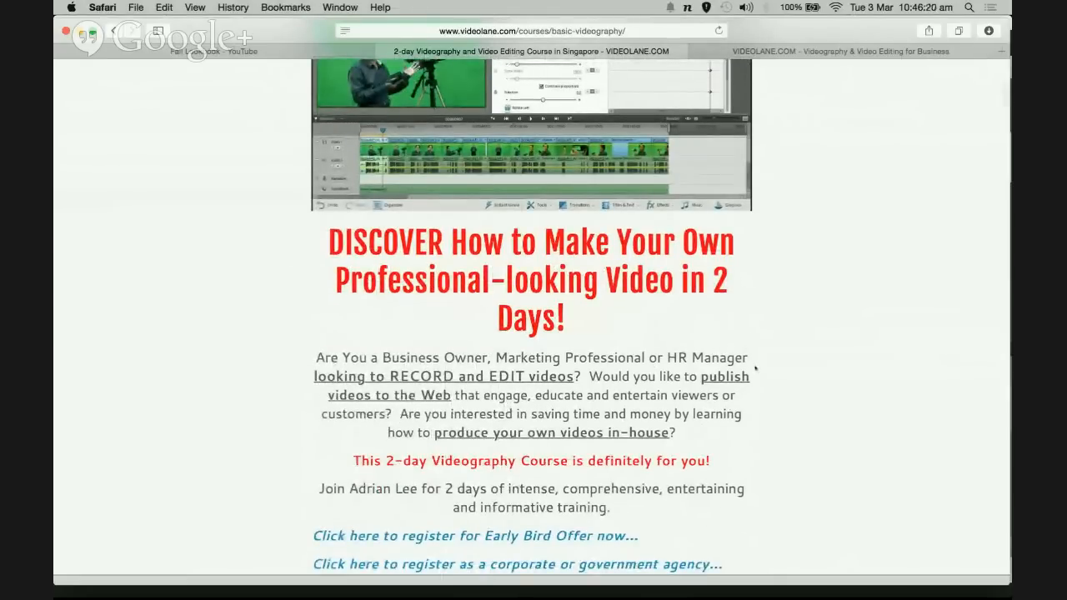
scroll(756, 367, "down", 2)
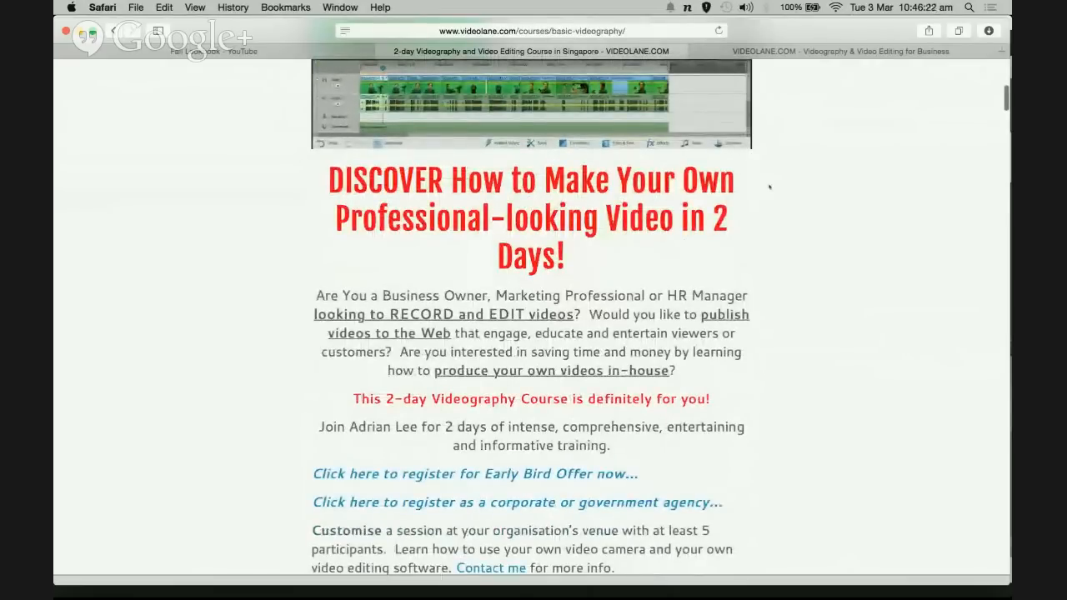
scroll(769, 187, "up", 8)
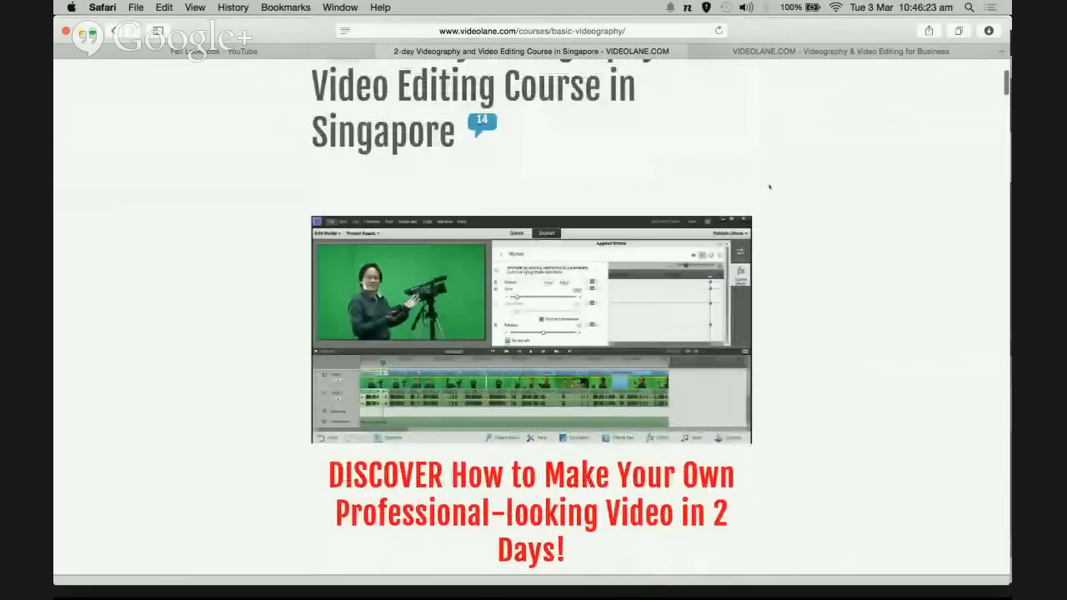
scroll(769, 187, "up", 5)
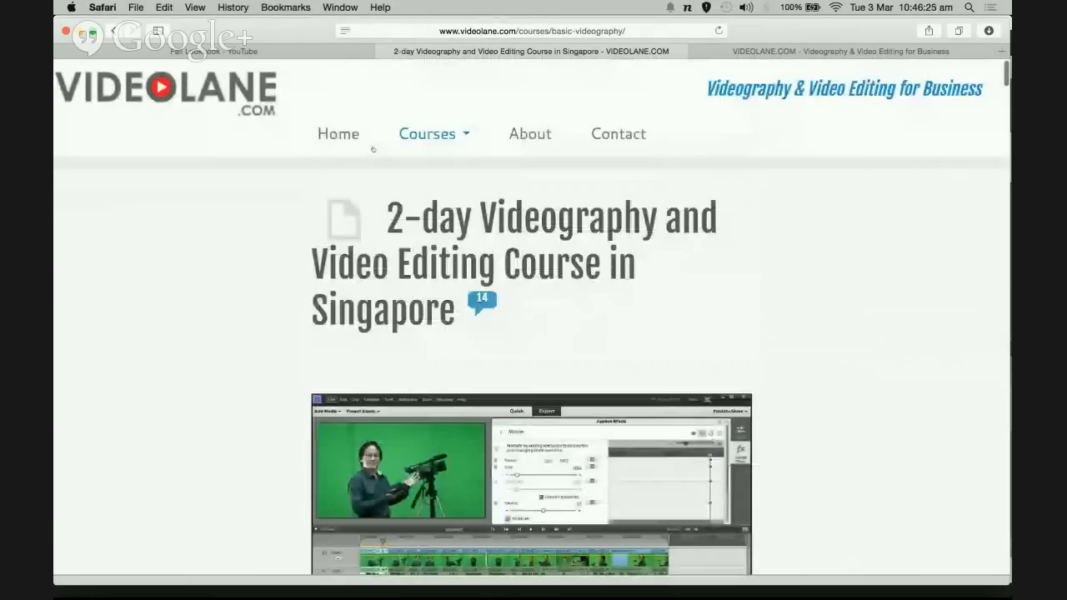
mouse_move(467, 143)
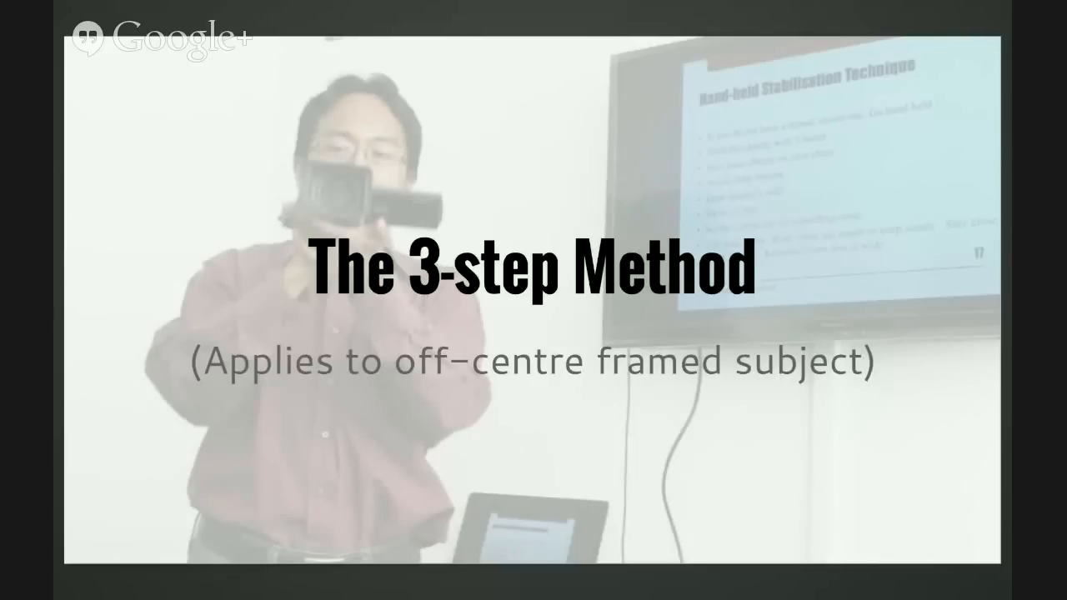
key("Right")
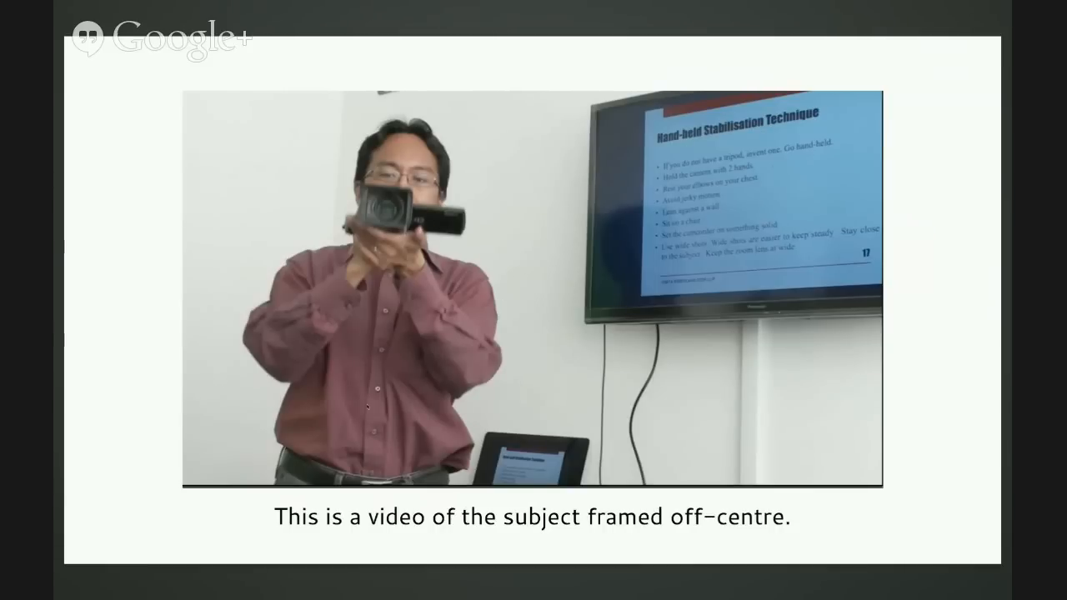
key("Right")
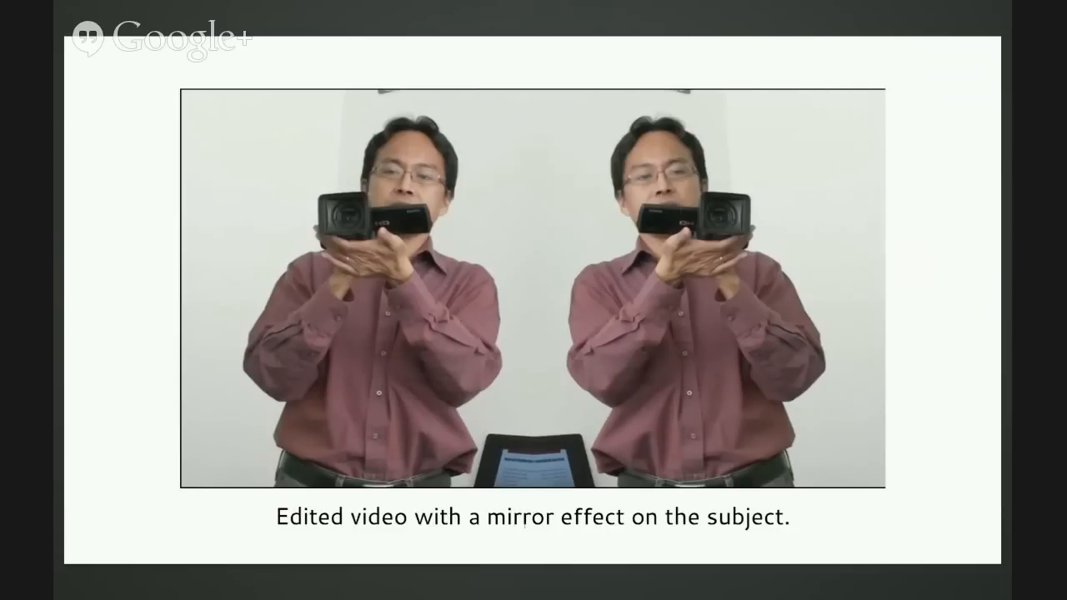
key("Right")
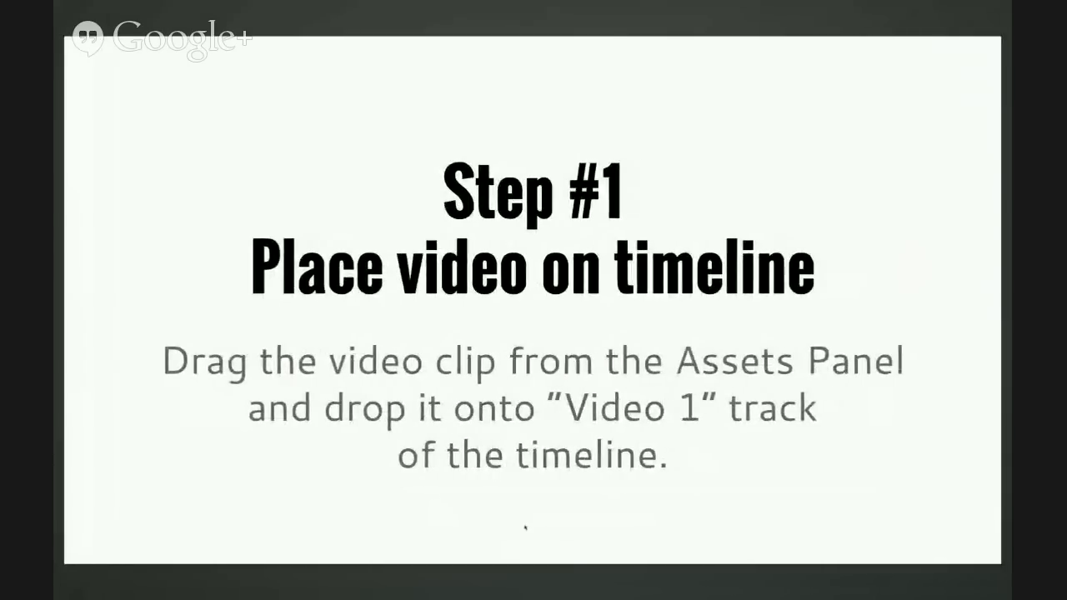
Switch to Adobe Premiere Elements, place Model Left.mp4 on the Video 1 track directly after Model Centre.mp4, and move the playhead to 00;00;11;27
key("ctrl+Up")
key("ctrl+Up")
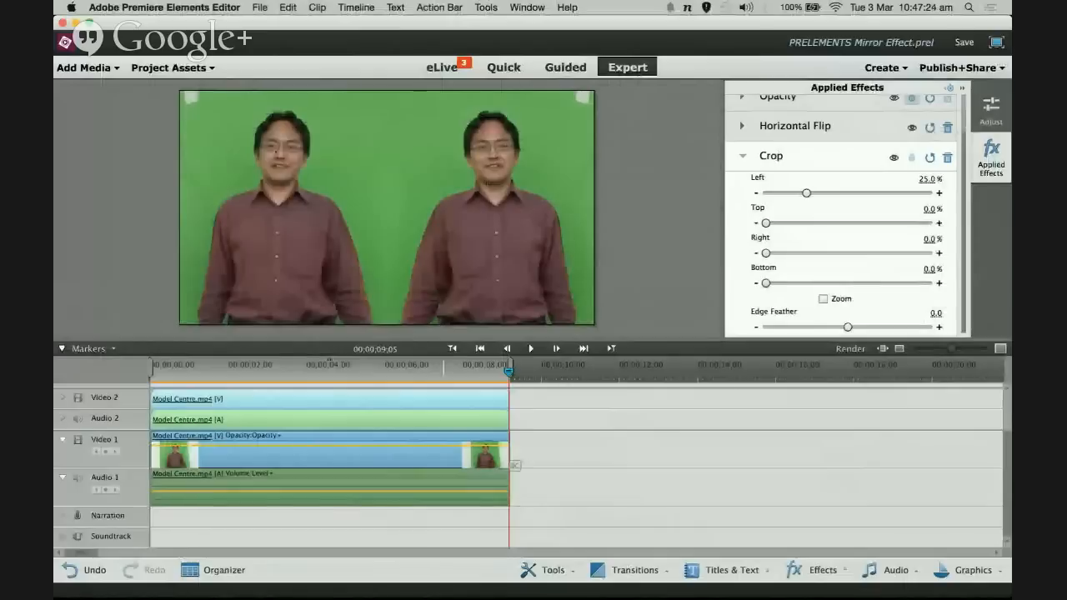
left_click(172, 67)
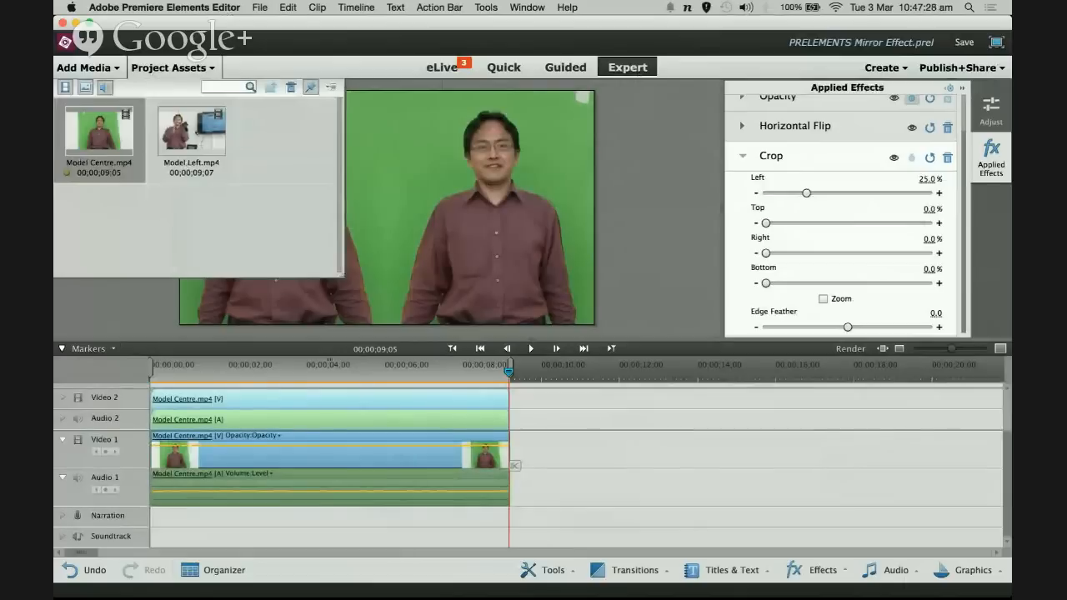
left_click(191, 133)
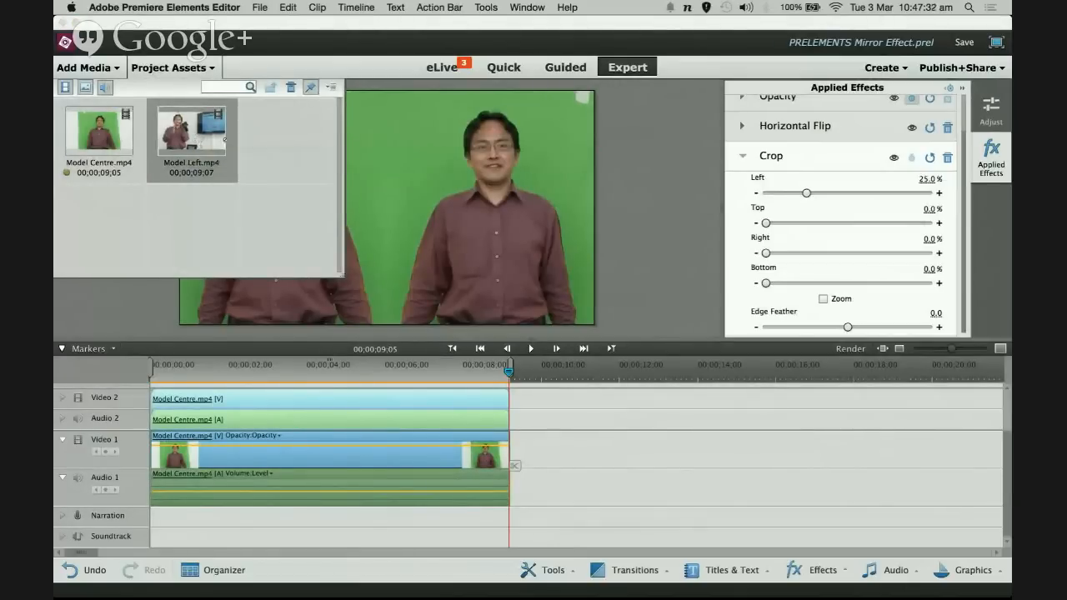
left_click_drag(428, 245, 514, 442)
left_click(615, 366)
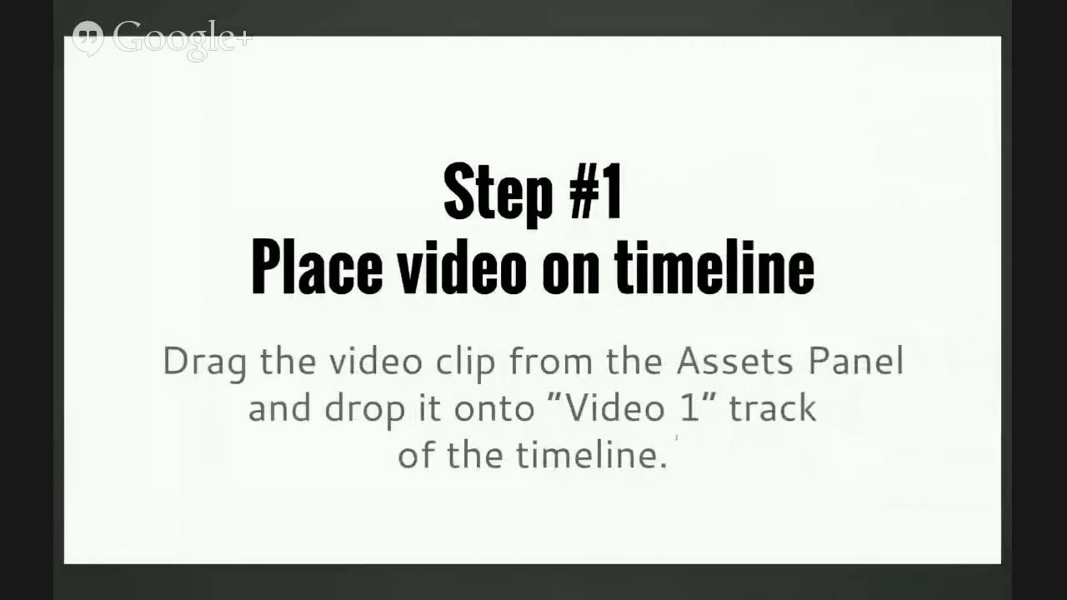
Find the Mirror effect and apply it to the Model Left.mp4 clip on Video 1, then hide the project assets
key("Right")
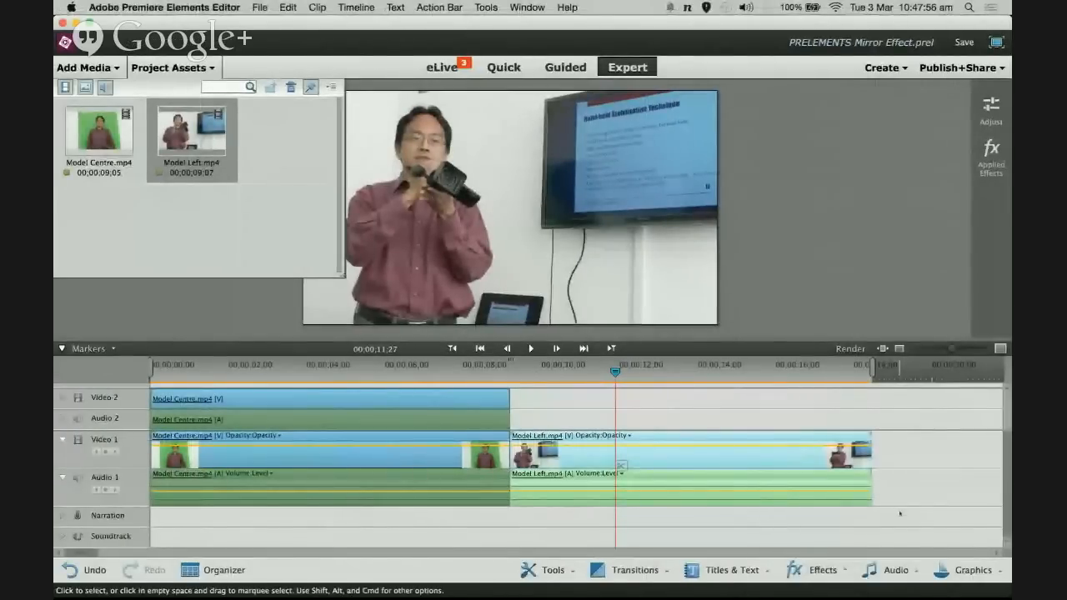
left_click(844, 571)
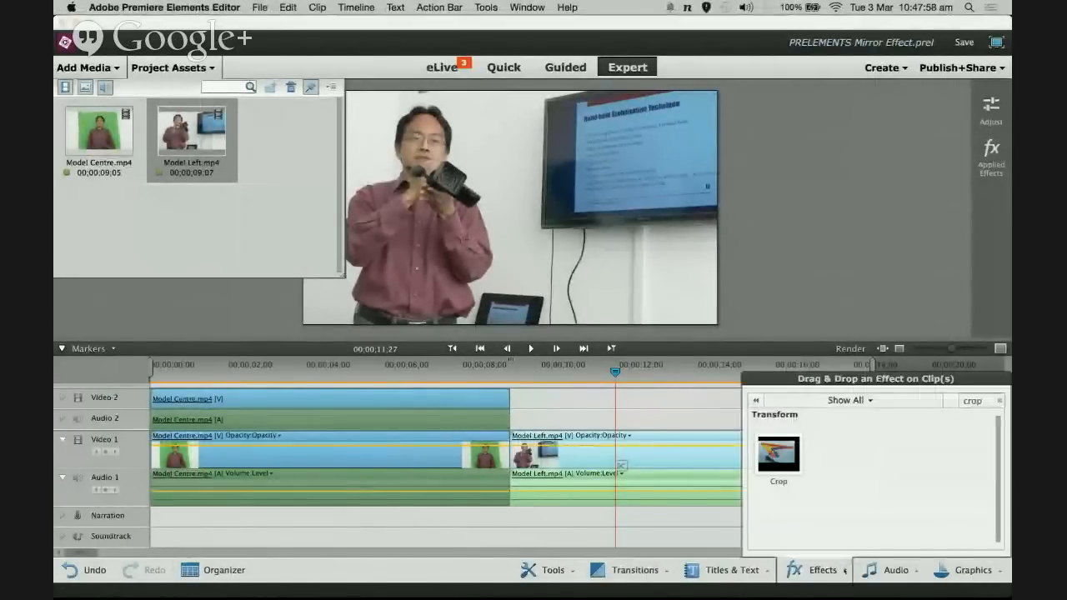
left_click(994, 401)
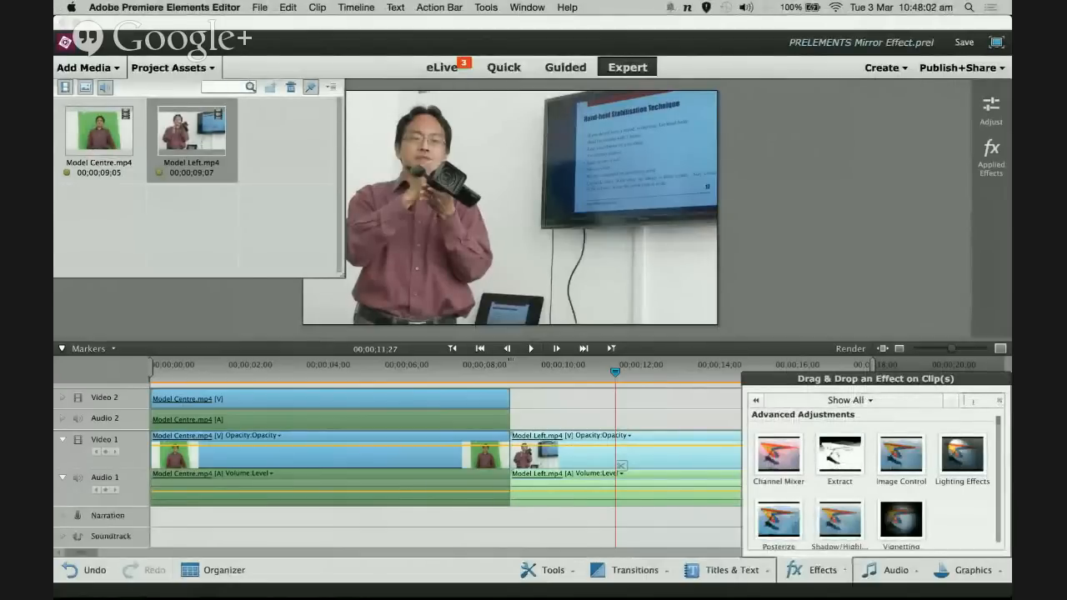
type("mi")
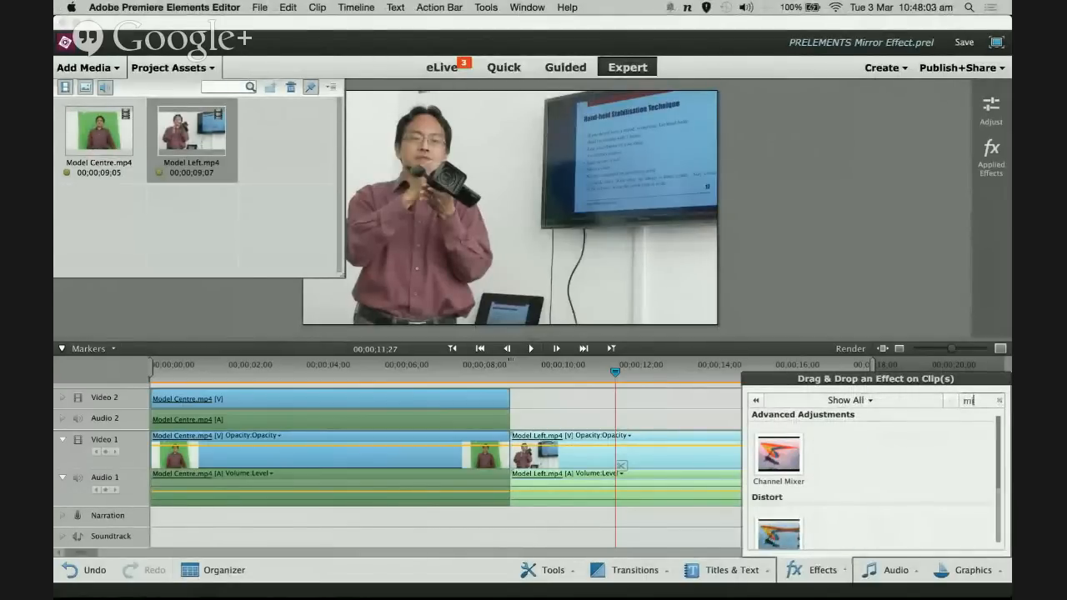
type("rror")
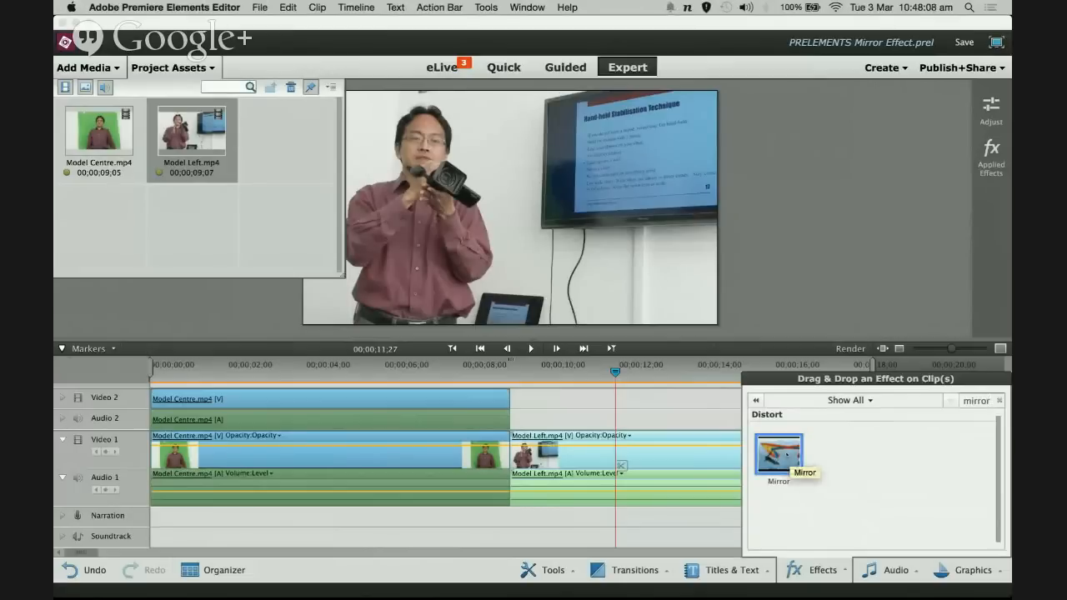
left_click_drag(784, 457, 687, 456)
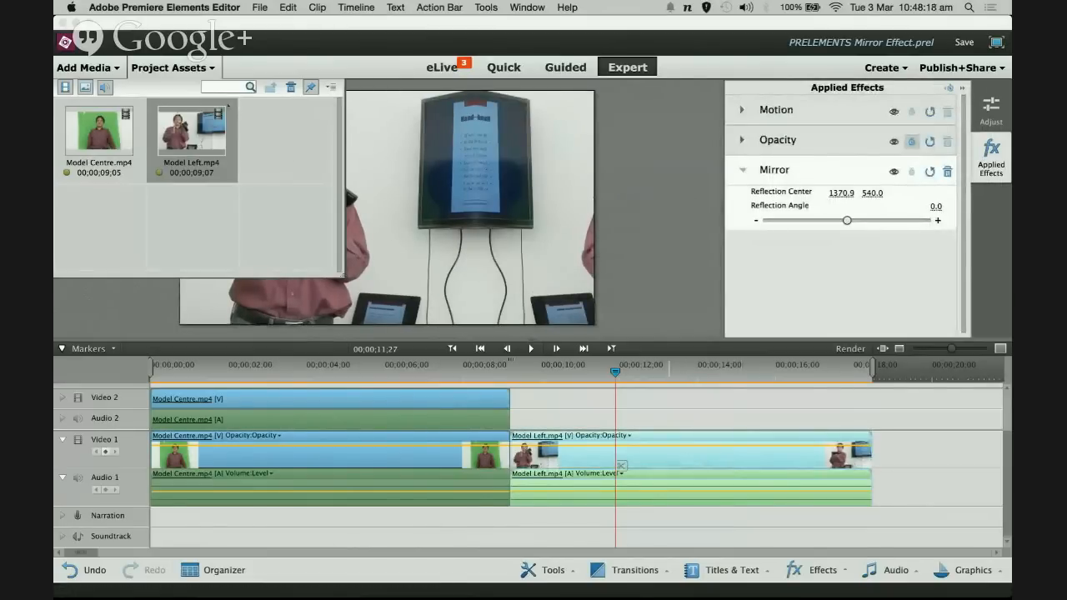
left_click(171, 68)
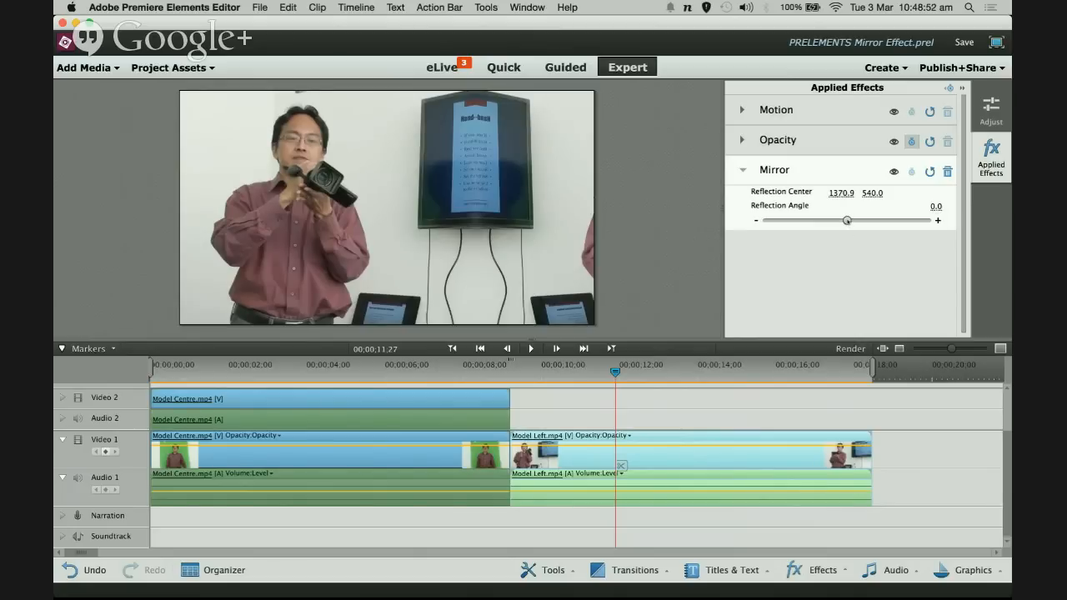
Try a Mirror reflection angle of 8.9° on Model Left.mp4 and reset the angle to 0
mouse_move(847, 220)
left_mouse_down()
mouse_move(834, 220)
mouse_move(848, 221)
left_mouse_up()
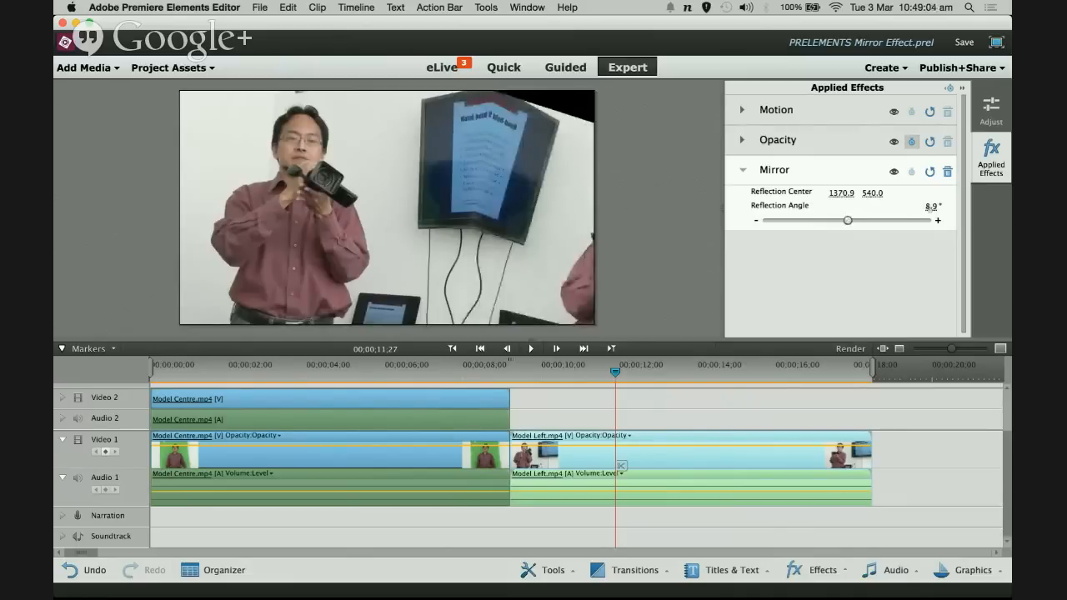
type("0")
key("Return")
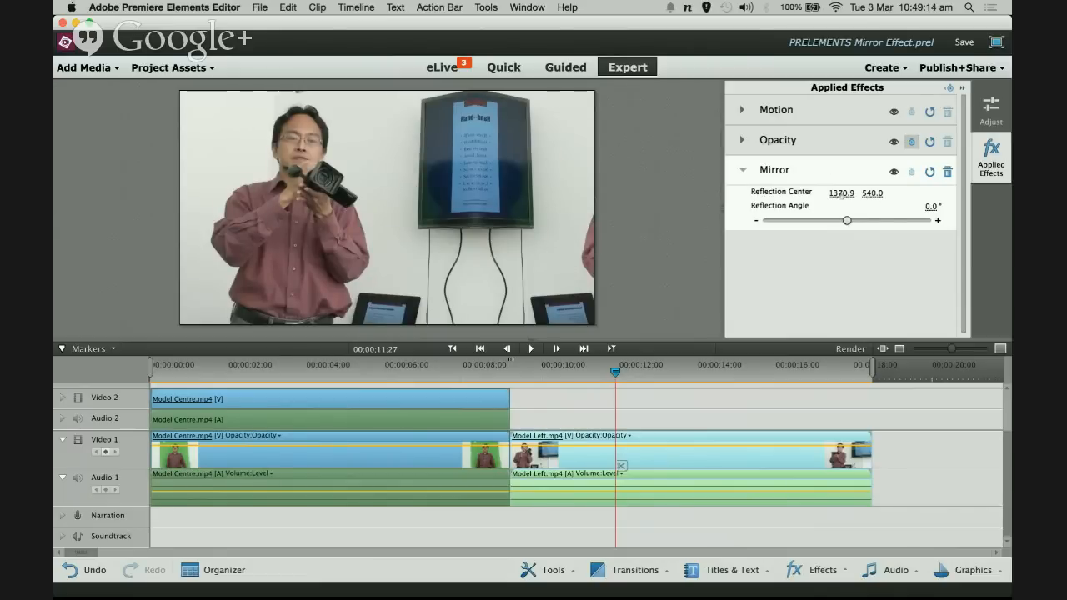
Set the horizontal Reflection Center of Model Left.mp4's Mirror effect to 960
left_click_drag(841, 192, 514, 192)
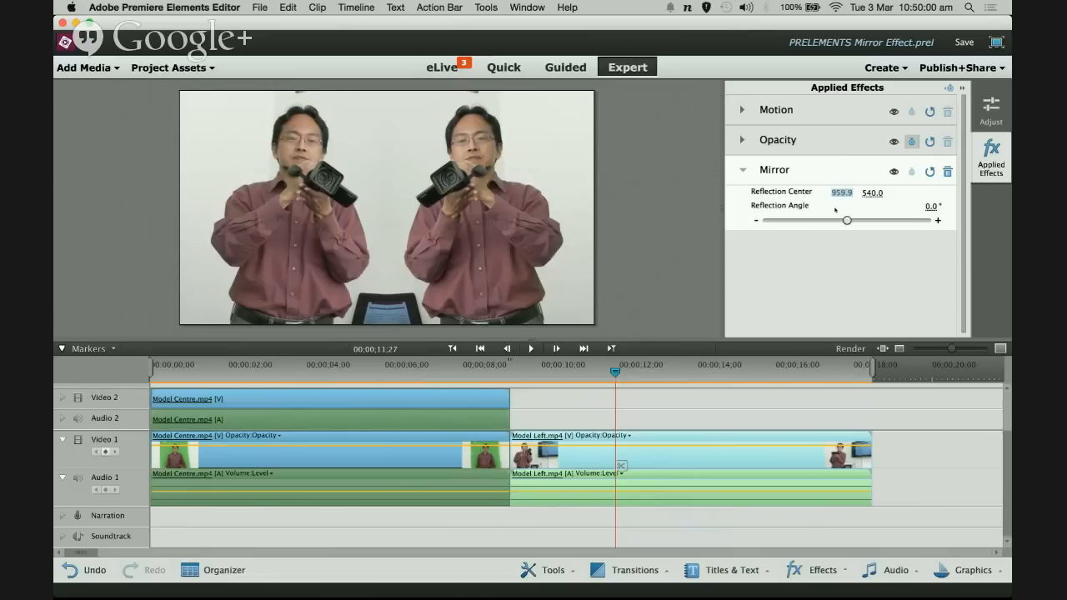
type("960")
key("Return")
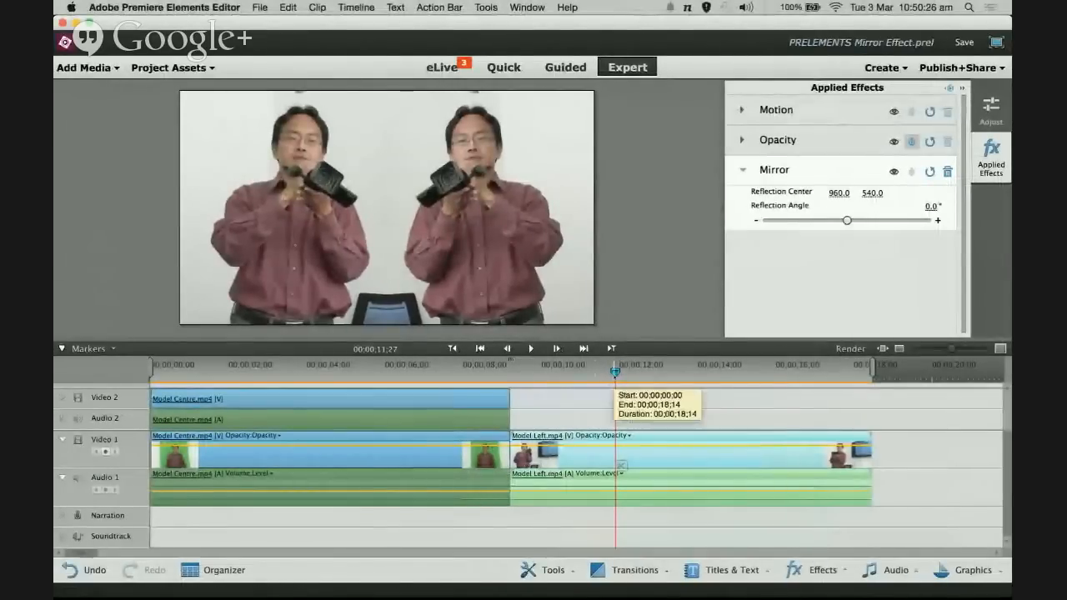
Move the playhead to 00;00;09;07 at the start of Model Left.mp4 and play back the mirror effect
left_click_drag(615, 373, 511, 372)
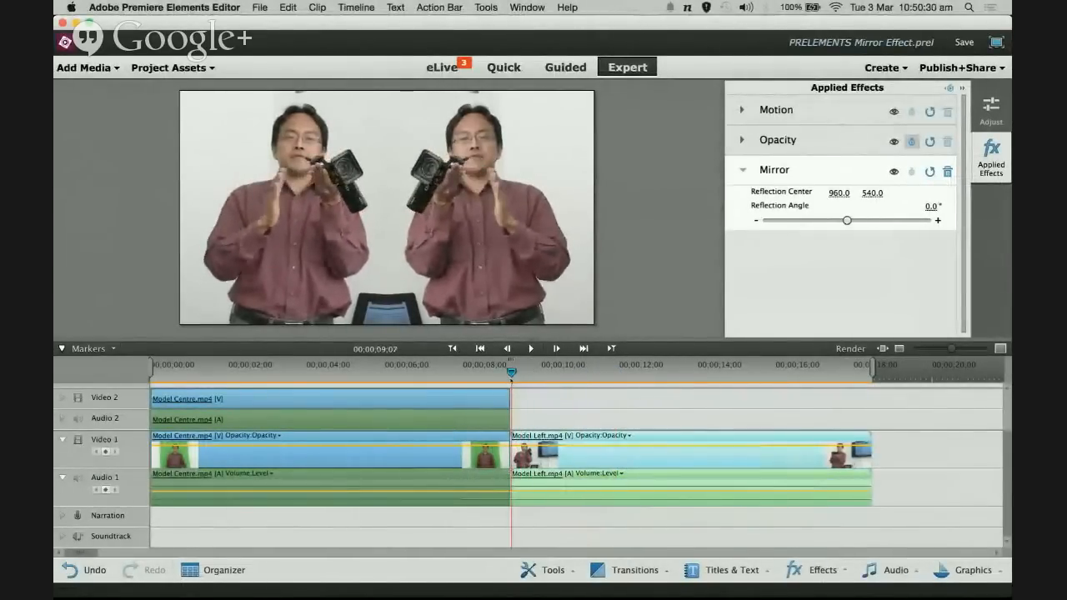
left_click(531, 348)
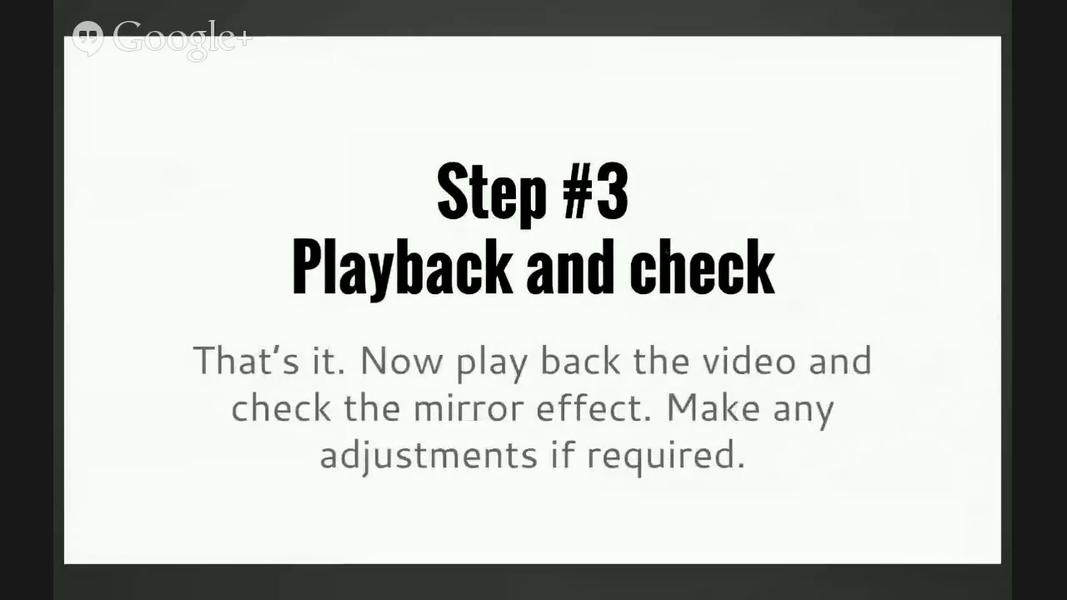
key("Right")
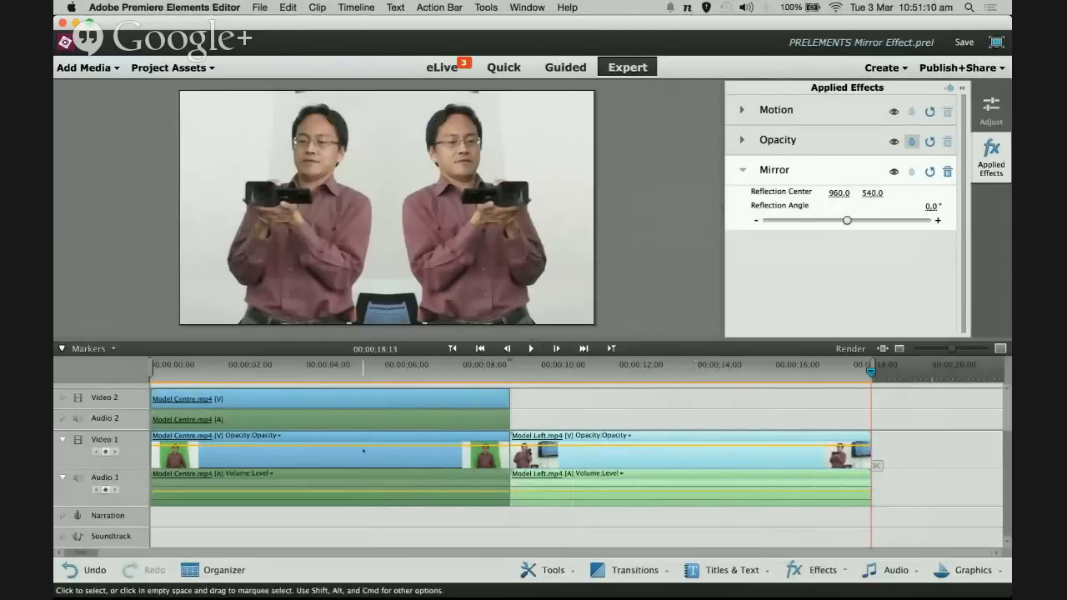
Place another Model Centre.mp4 on Video 1 directly after Model Left.mp4 and move the playhead to 00;00;20;23
left_click(171, 67)
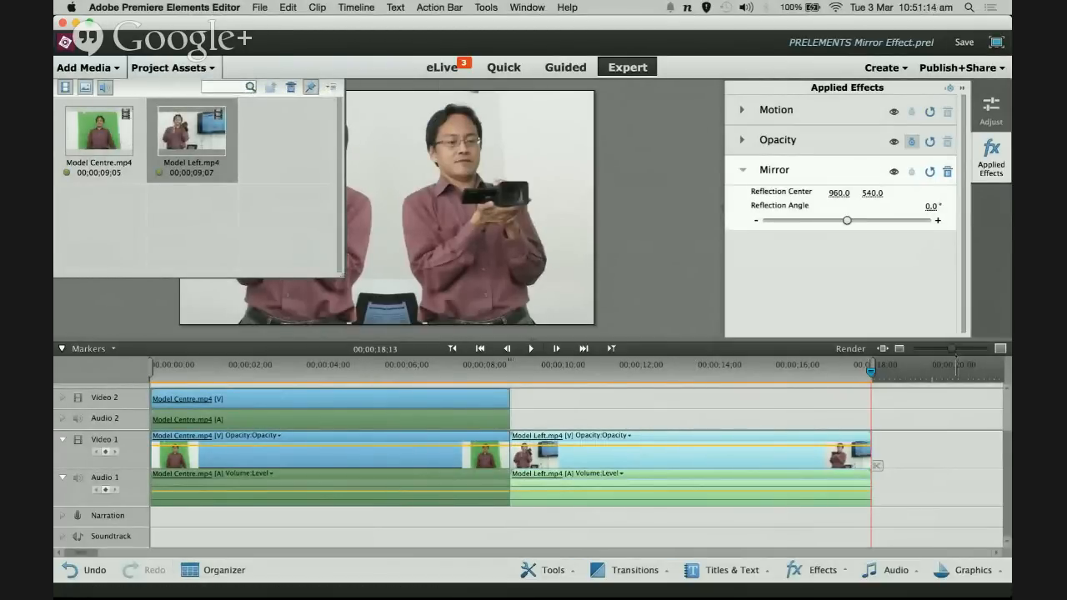
left_click_drag(951, 348, 945, 348)
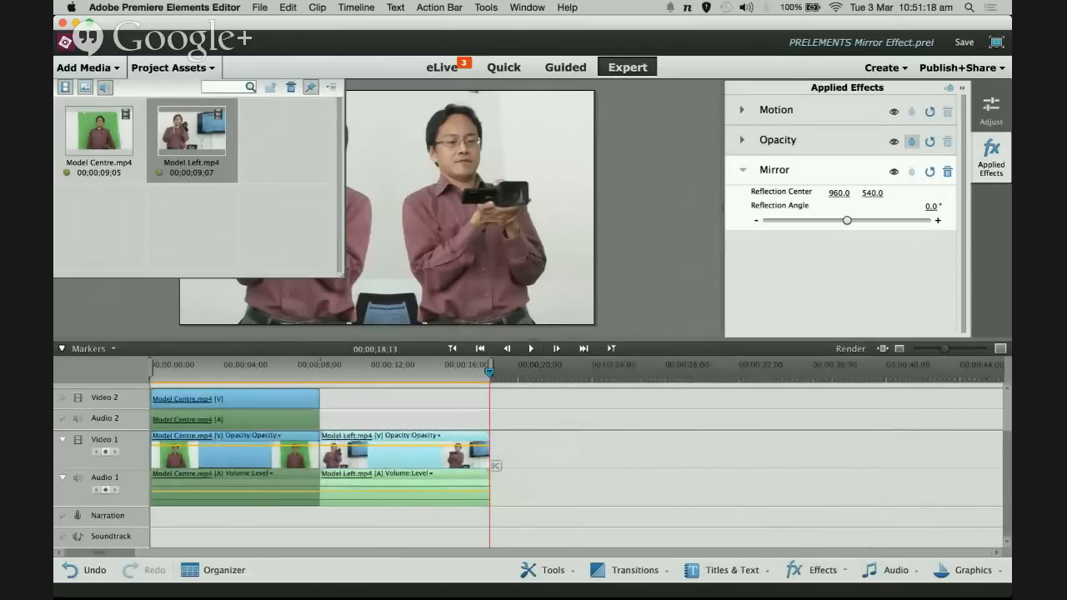
left_click_drag(98, 133, 493, 457)
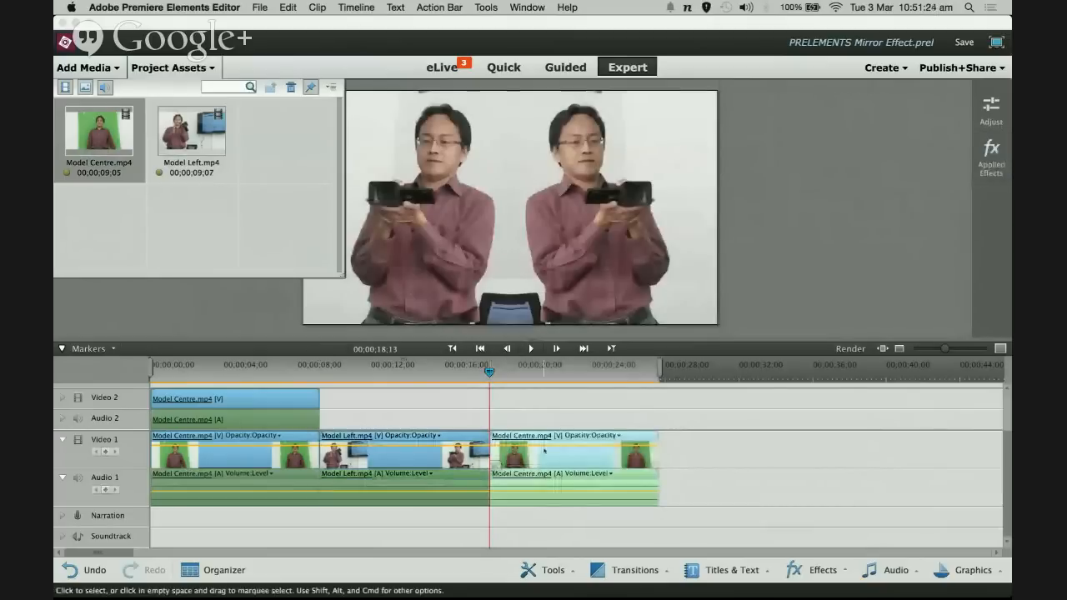
left_click(533, 367)
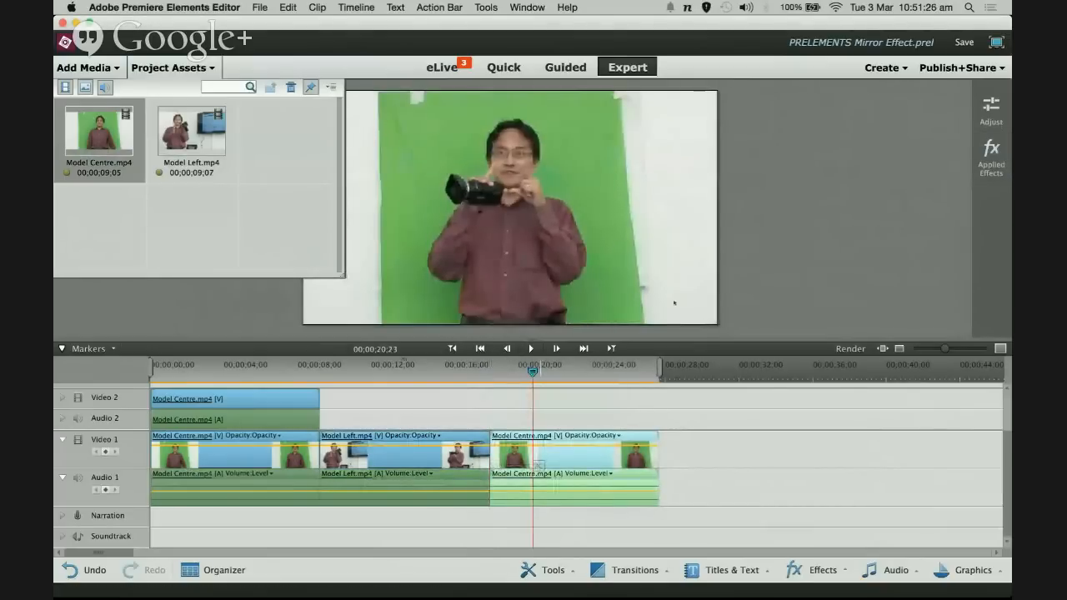
left_click(211, 70)
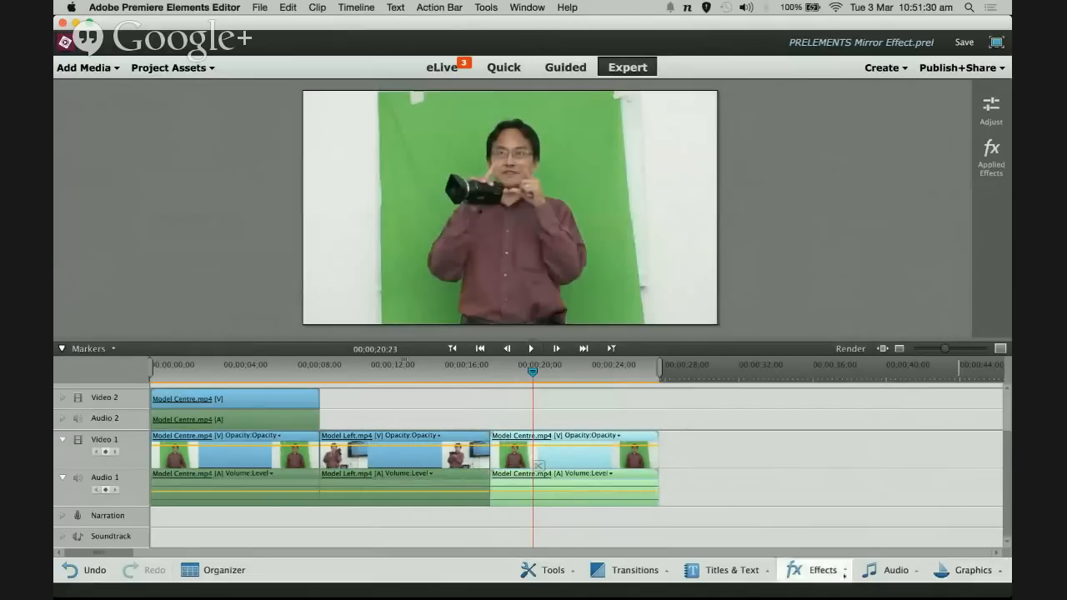
Copy the Model Left.mp4 clip and paste its effects and adjustments onto the last Model Centre.mp4 clip on Video 1
left_click(834, 572)
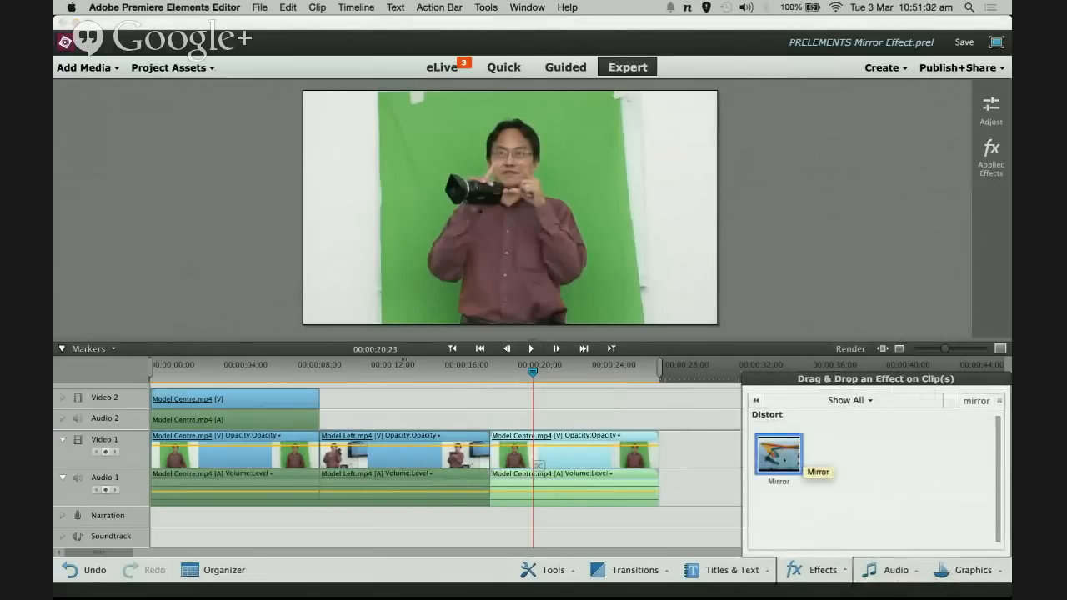
left_click_drag(798, 461, 605, 454)
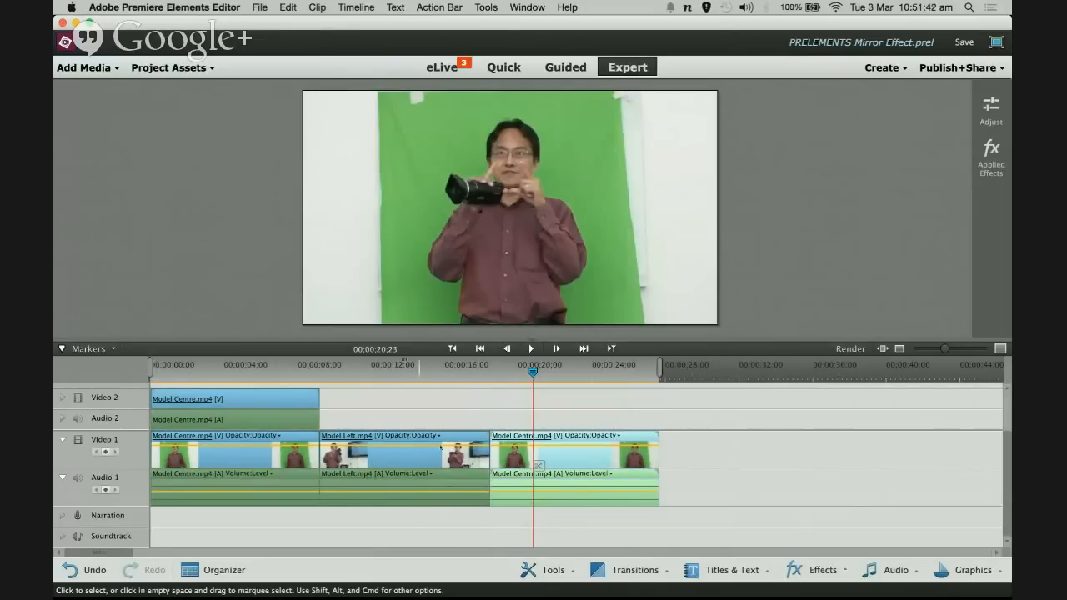
left_click(423, 461)
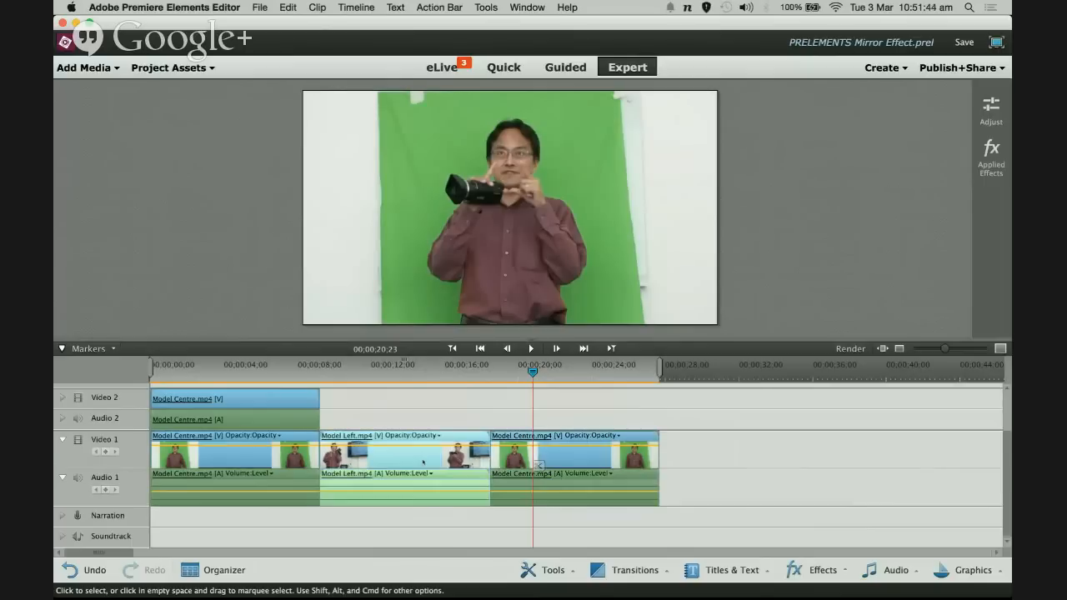
left_click(991, 159)
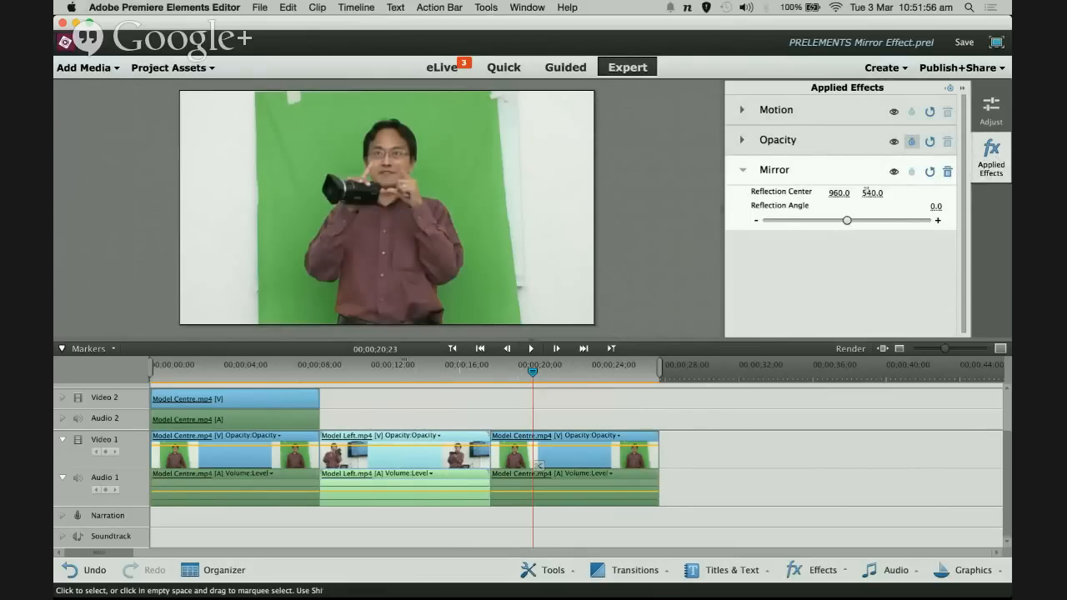
right_click(413, 456)
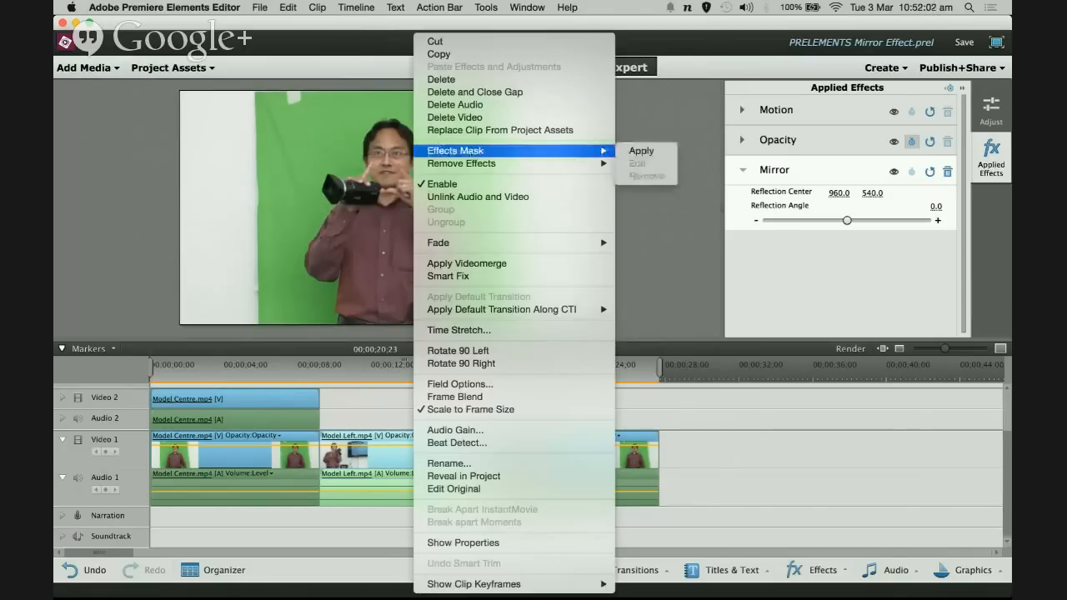
left_click(438, 53)
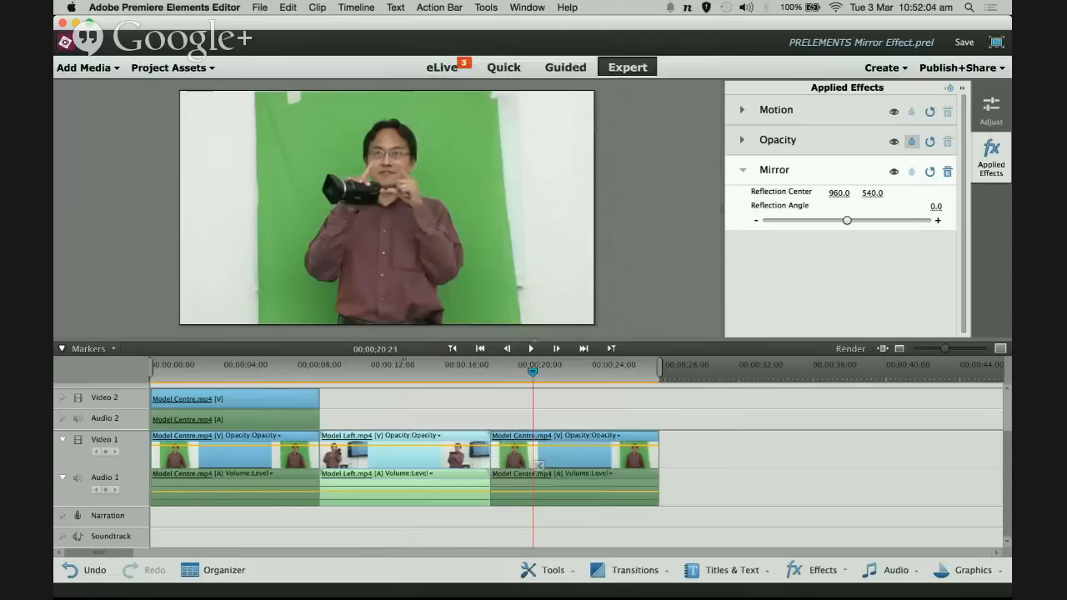
left_click(575, 458)
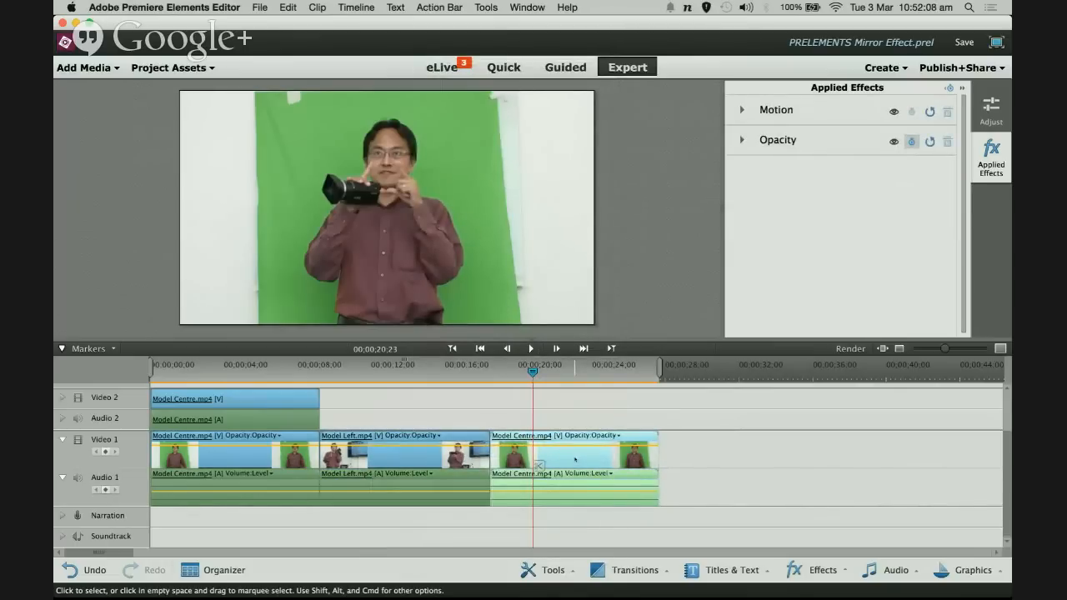
right_click(575, 459)
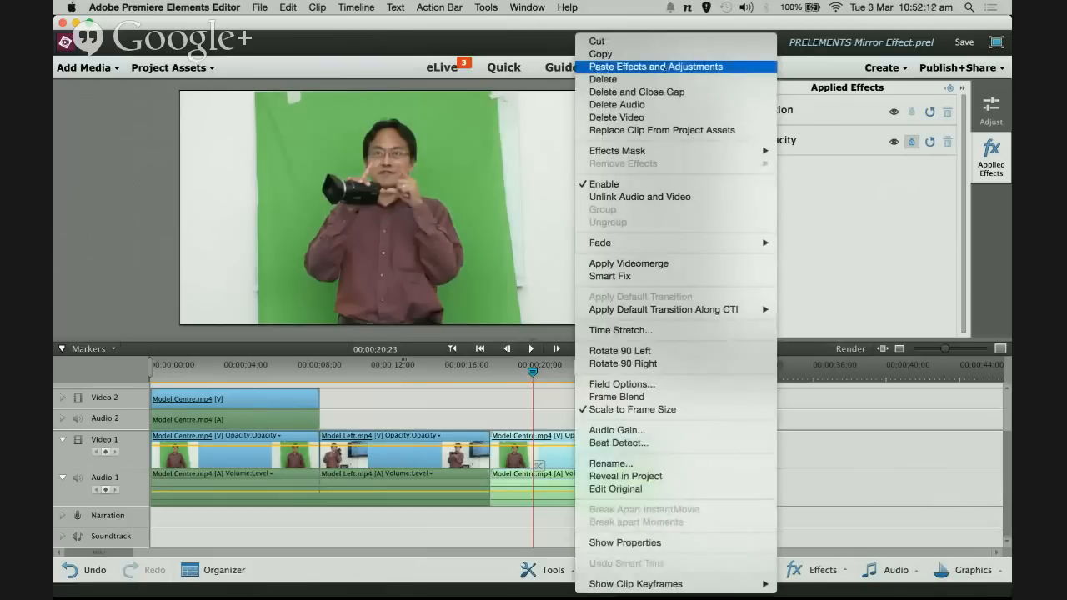
left_click(663, 66)
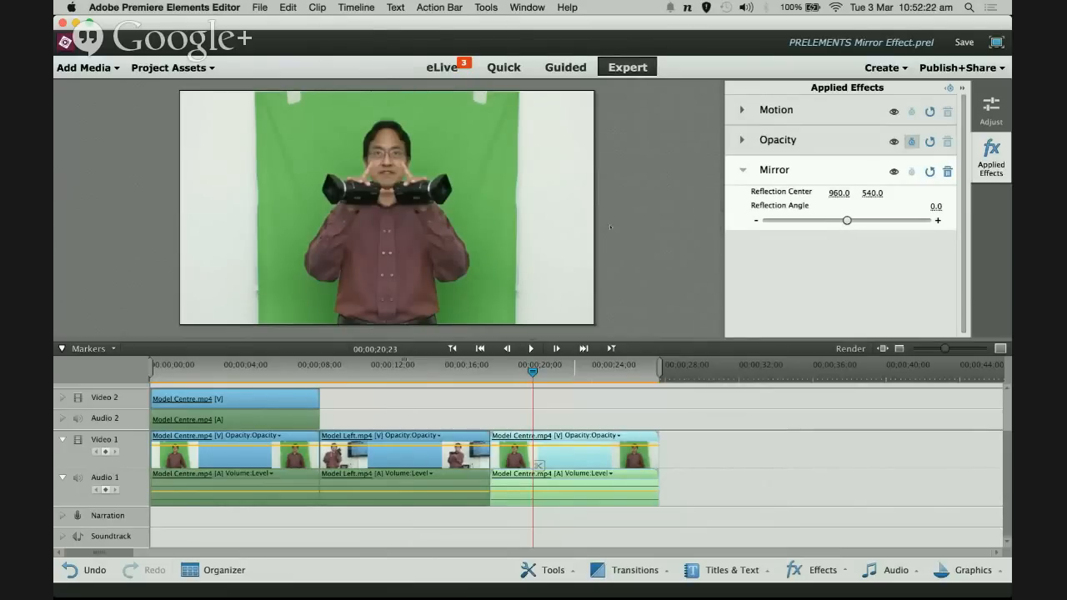
Play back the last clip's mirror effect from 00;00;18;21 and park the playhead at 00;00;20;28
left_click_drag(532, 375, 495, 374)
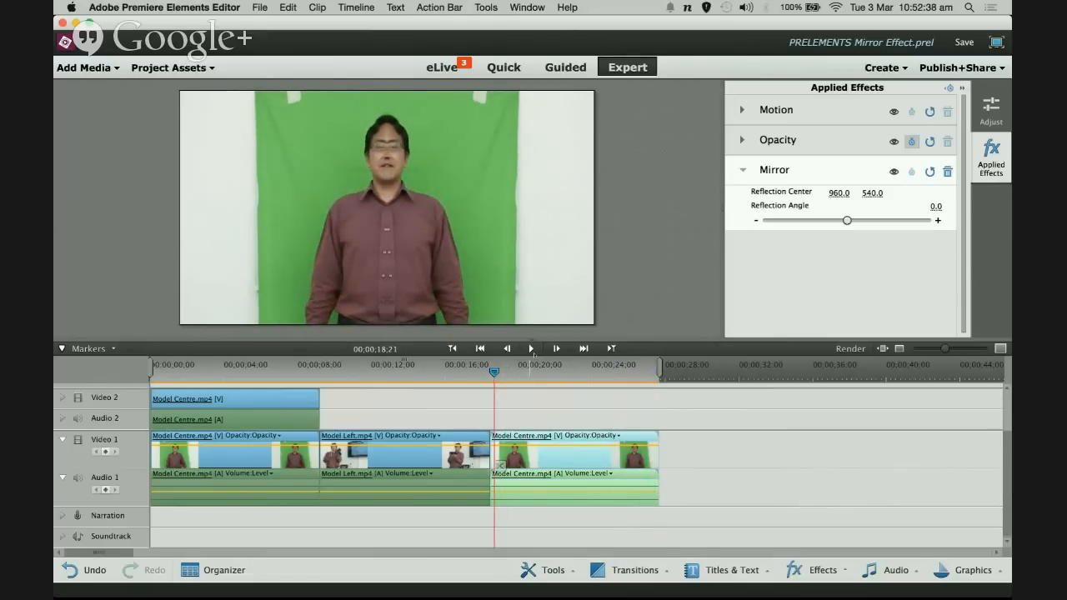
left_click(531, 349)
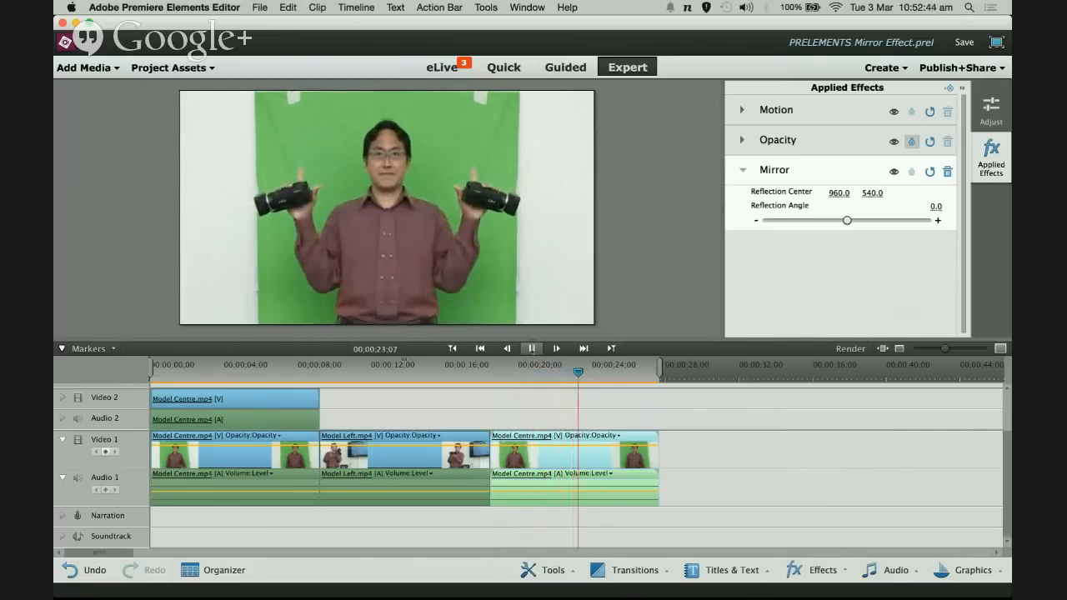
left_click(531, 349)
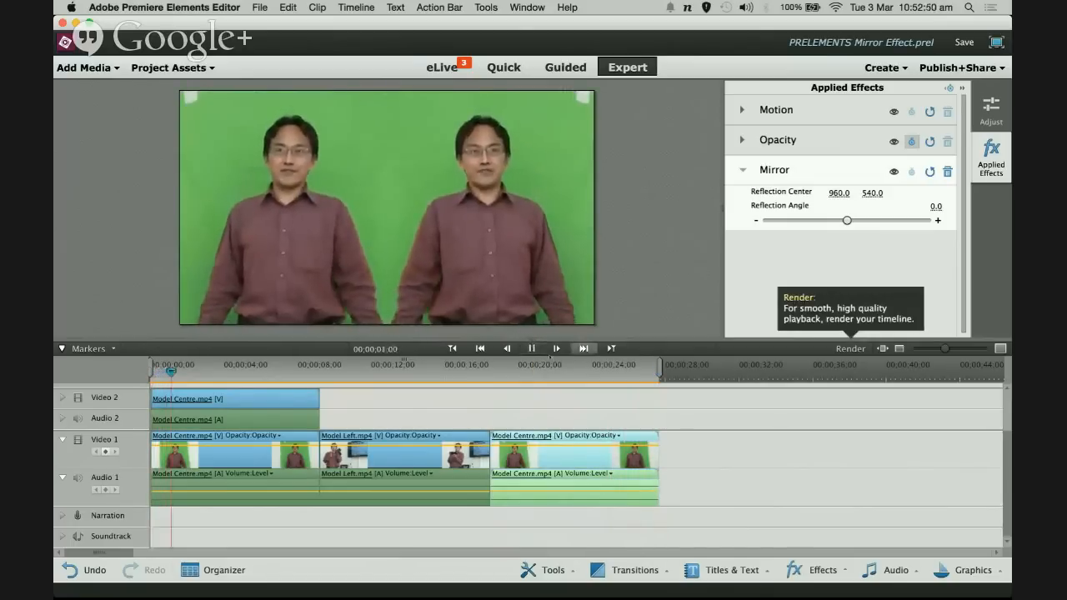
left_click(535, 366)
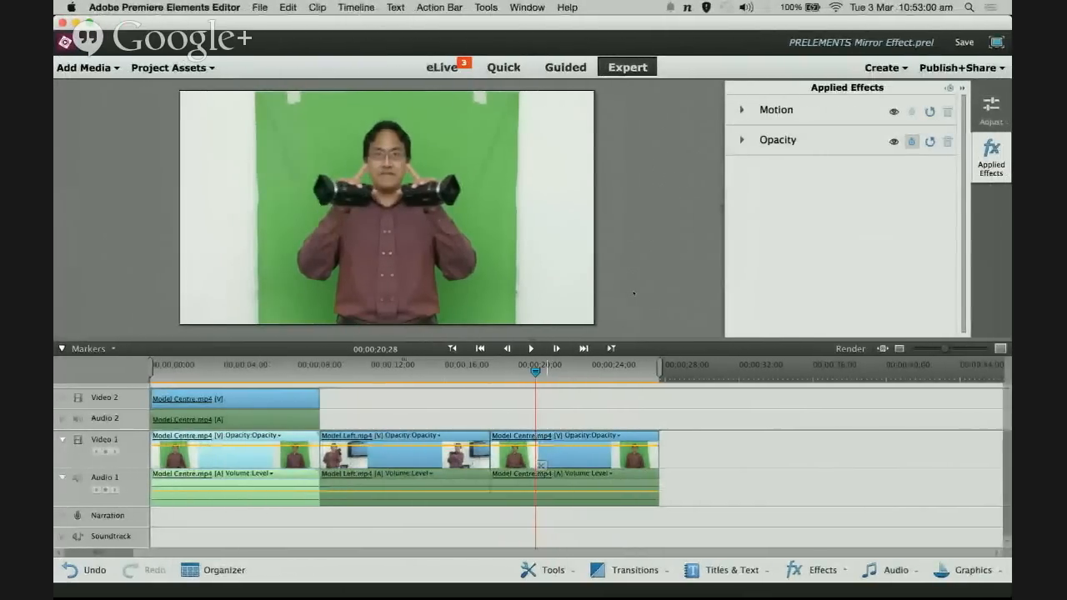
Switch to Safari and look over the courses on the VIDEOLANE.COM home page
key("ctrl+Up")
left_click(500, 250)
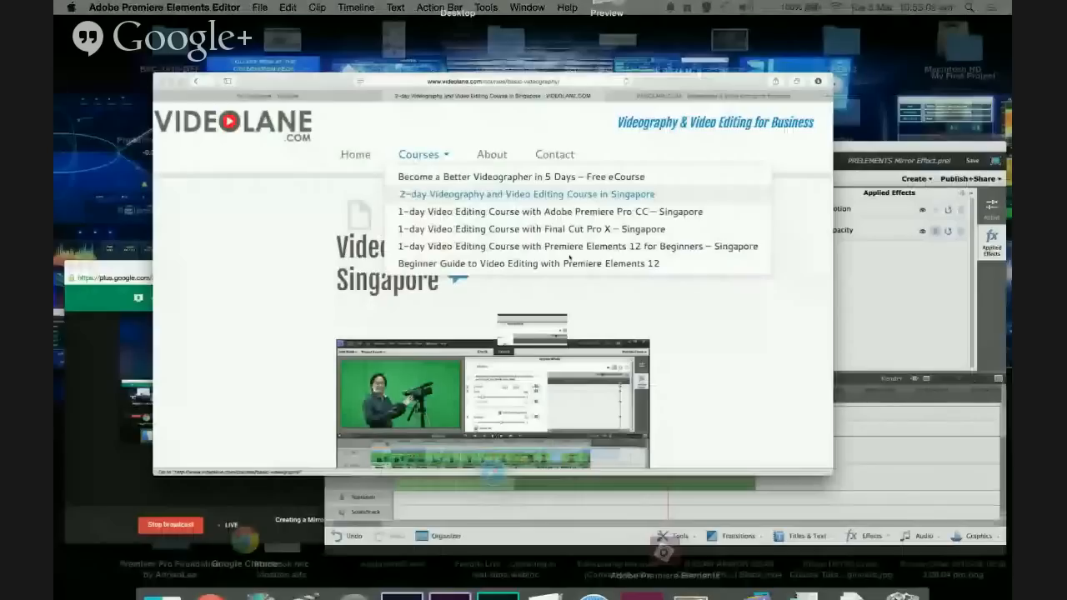
left_click(761, 51)
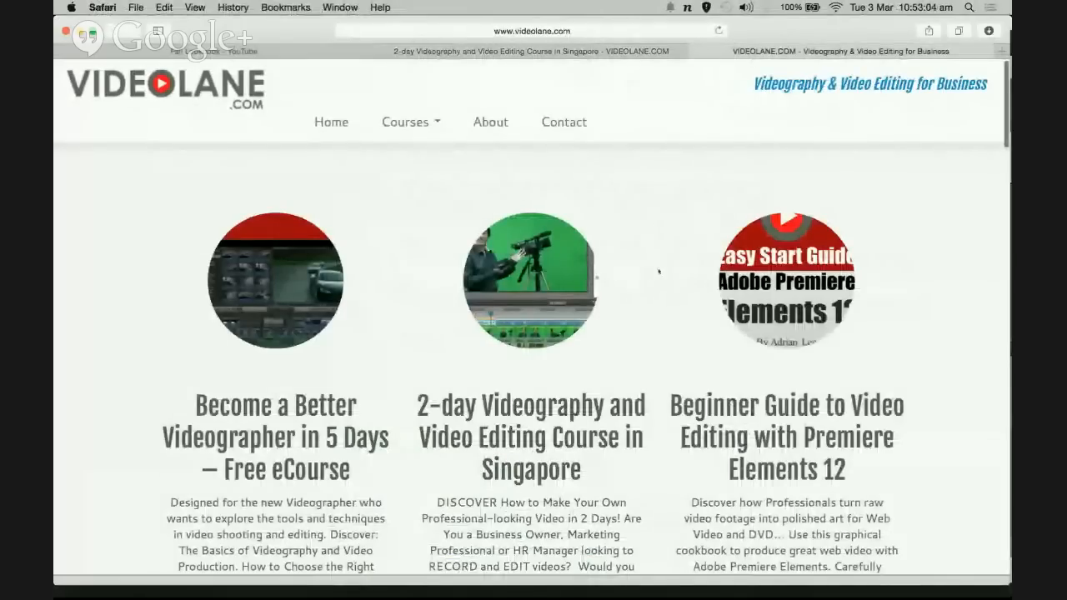
scroll(659, 271, "down", 2)
scroll(658, 271, "up", 3)
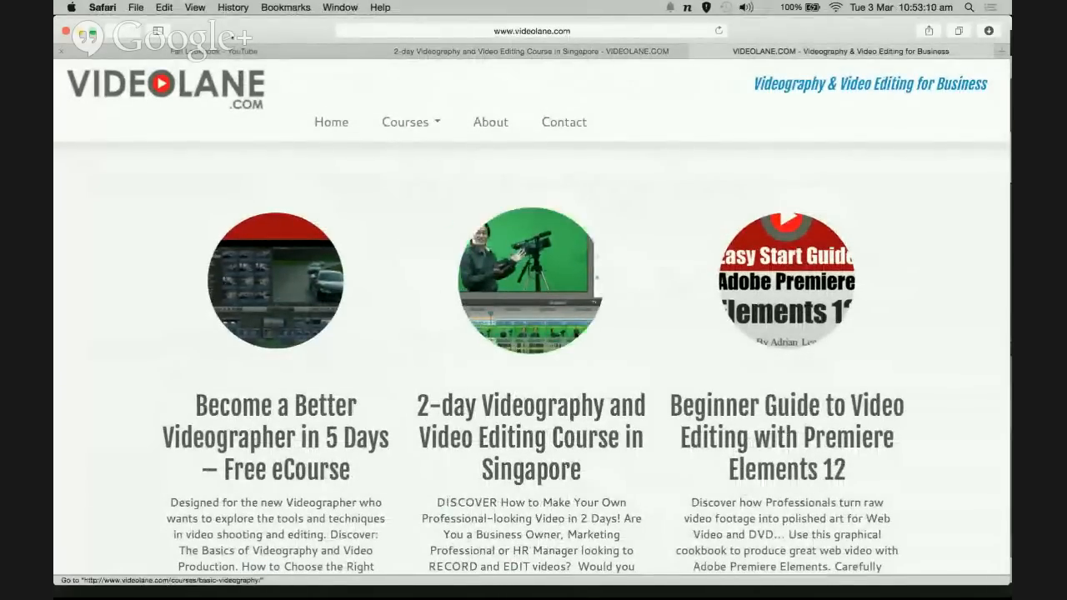
Open the article How to Mirror a Video in Premiere Elements 13 from the VIDEOLANE.COM home page
scroll(679, 326, "down", 5)
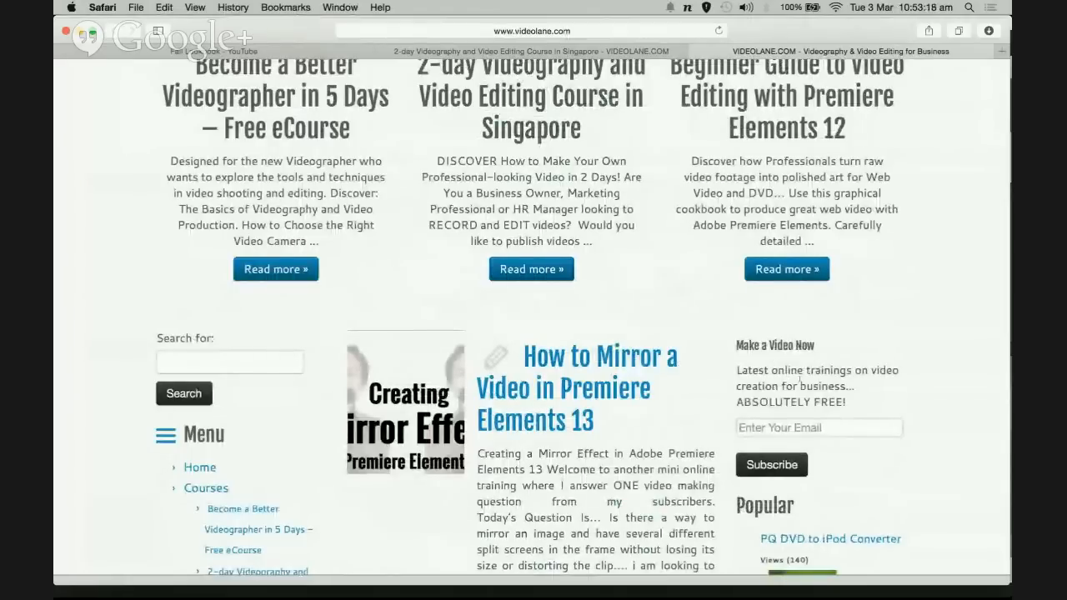
scroll(630, 395, "down", 2)
scroll(629, 395, "down", 1)
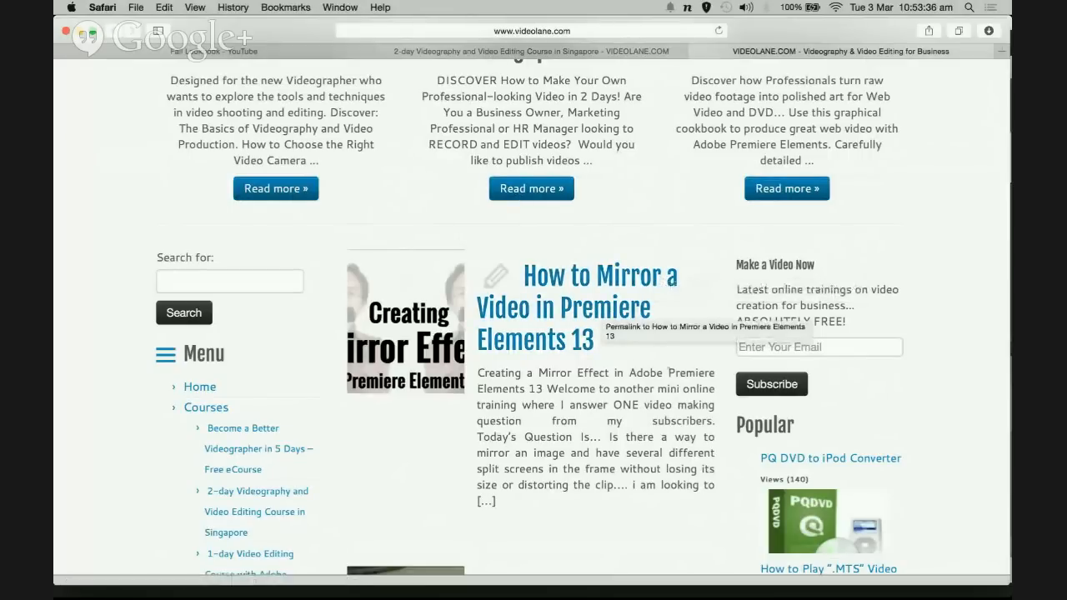
left_click(554, 343)
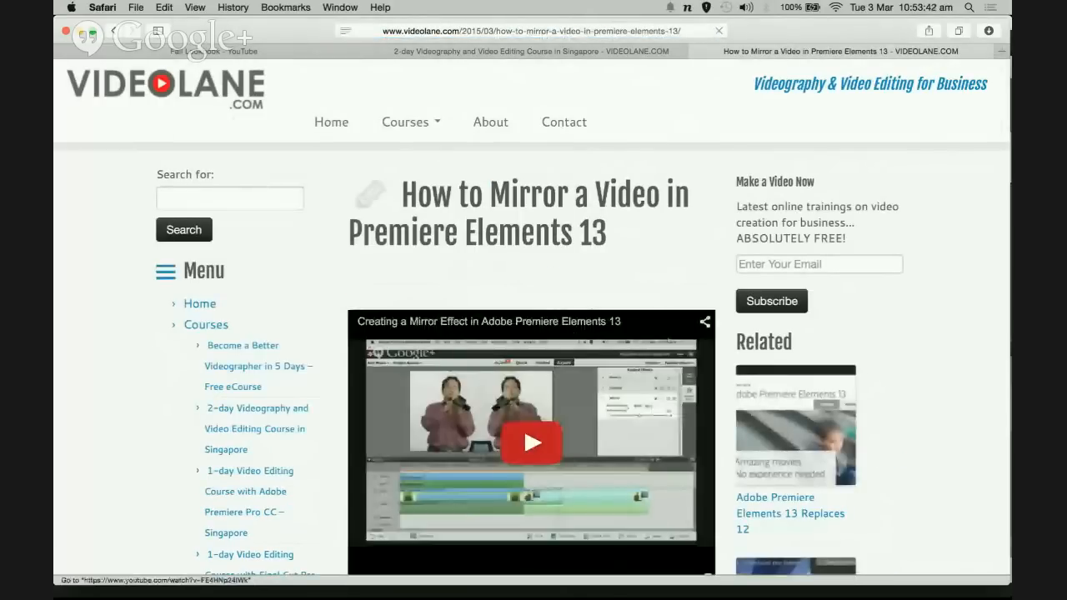
Play the embedded video Creating a Mirror Effect in Adobe Premiere Elements 13, pause it and look over the article page and its subscription form
scroll(715, 424, "down", 3)
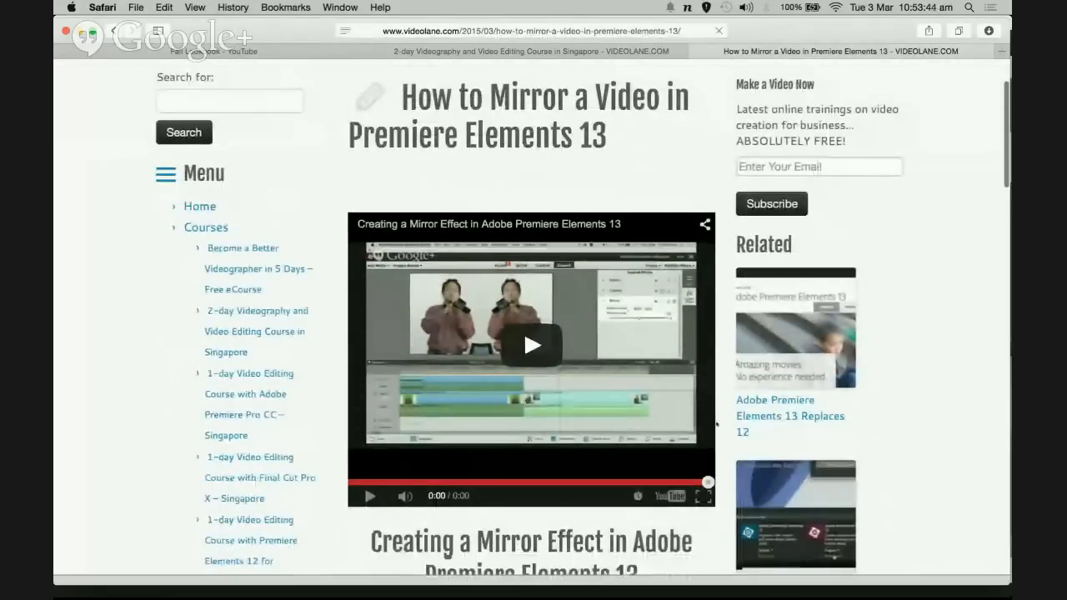
left_click(626, 350)
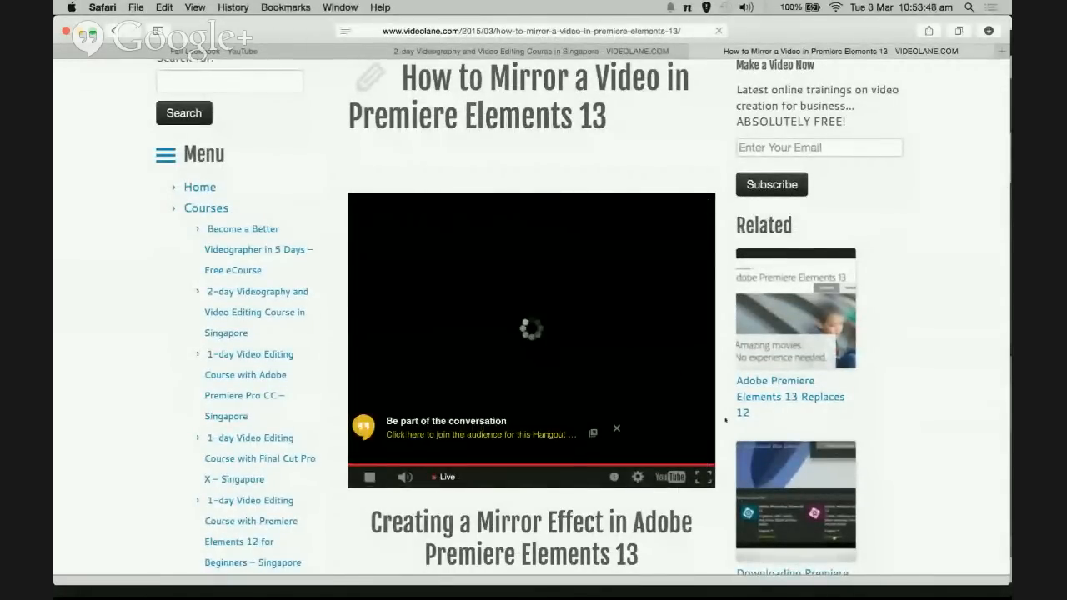
scroll(725, 420, "up", 3)
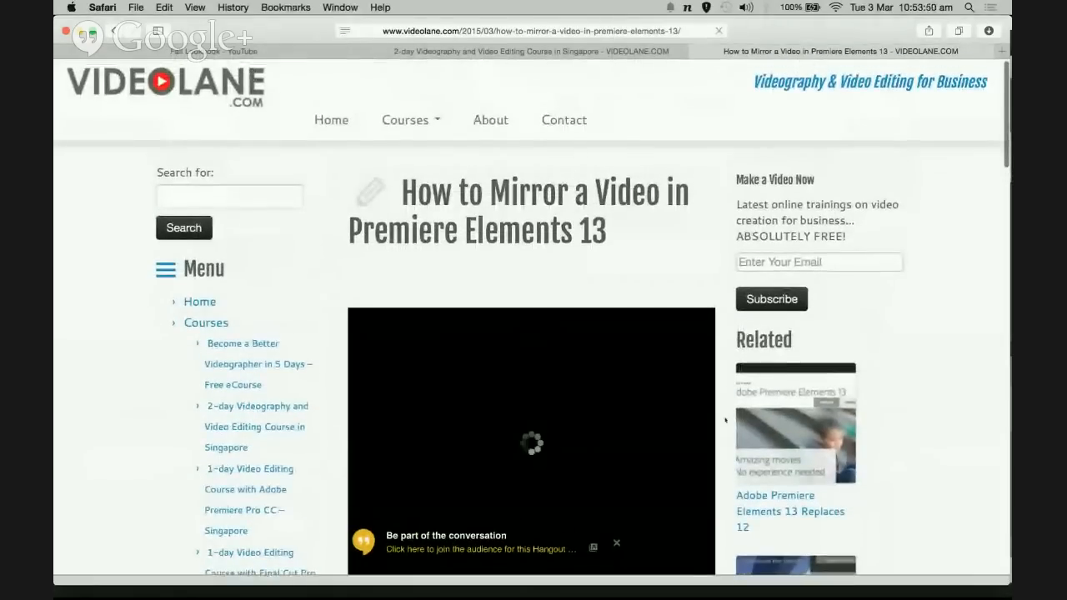
scroll(725, 420, "down", 1)
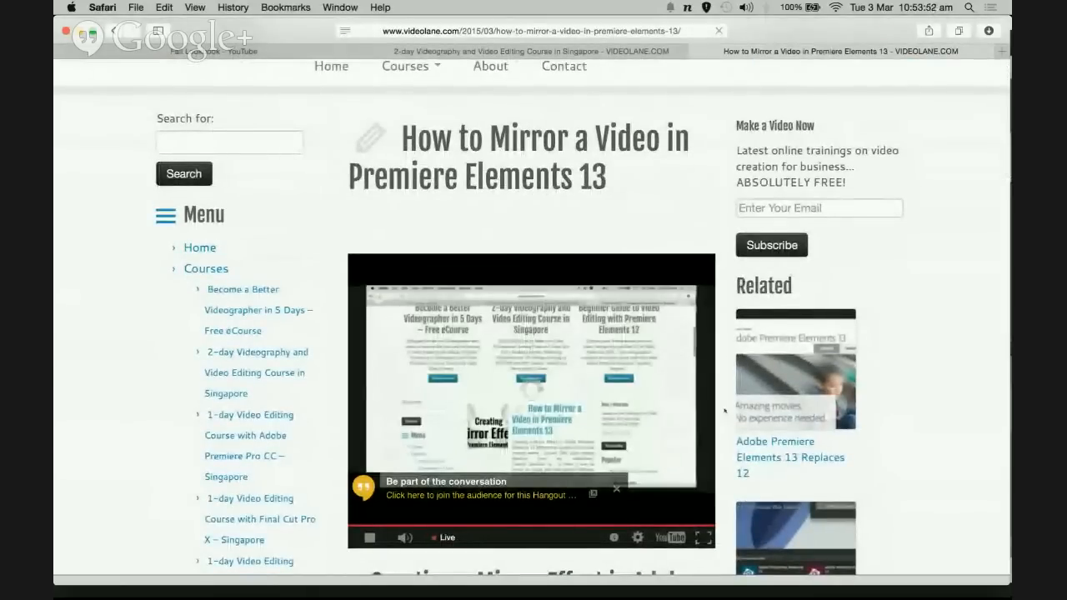
scroll(725, 420, "down", 1)
scroll(725, 411, "up", 3)
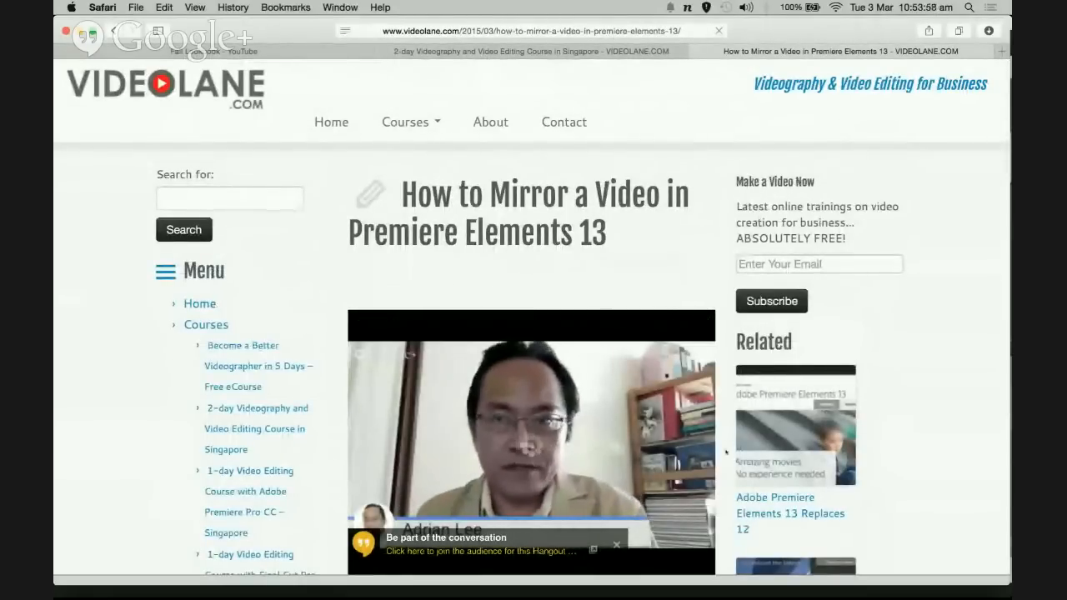
scroll(727, 442, "down", 1)
scroll(725, 451, "down", 1)
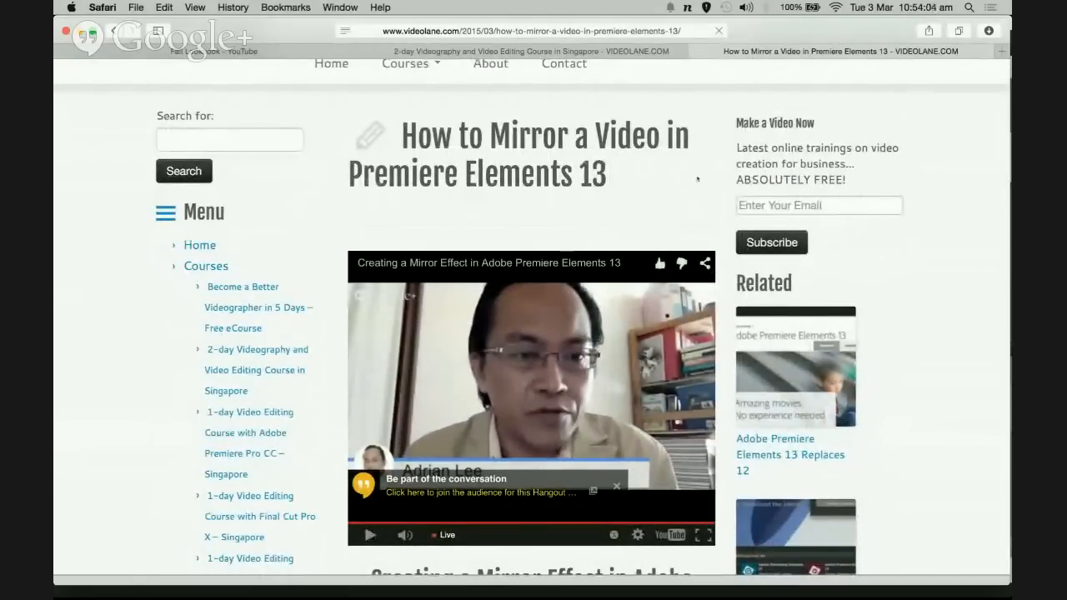
scroll(548, 173, "up", 2)
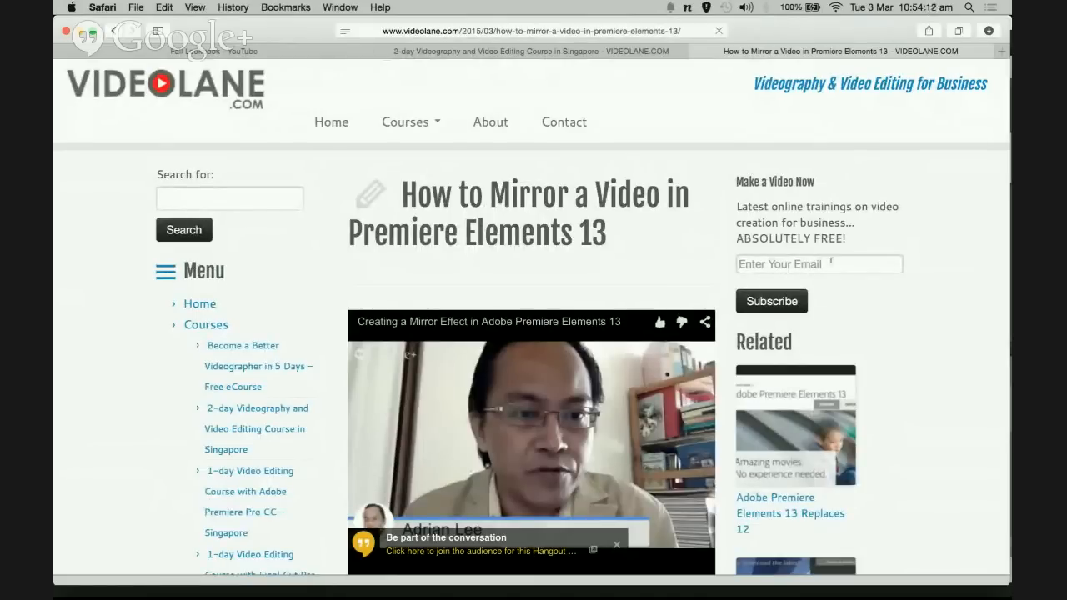
Switch to the slide presentation and advance to the slide about using the Mirror Effect on a centre framed subject
key("ctrl+Right")
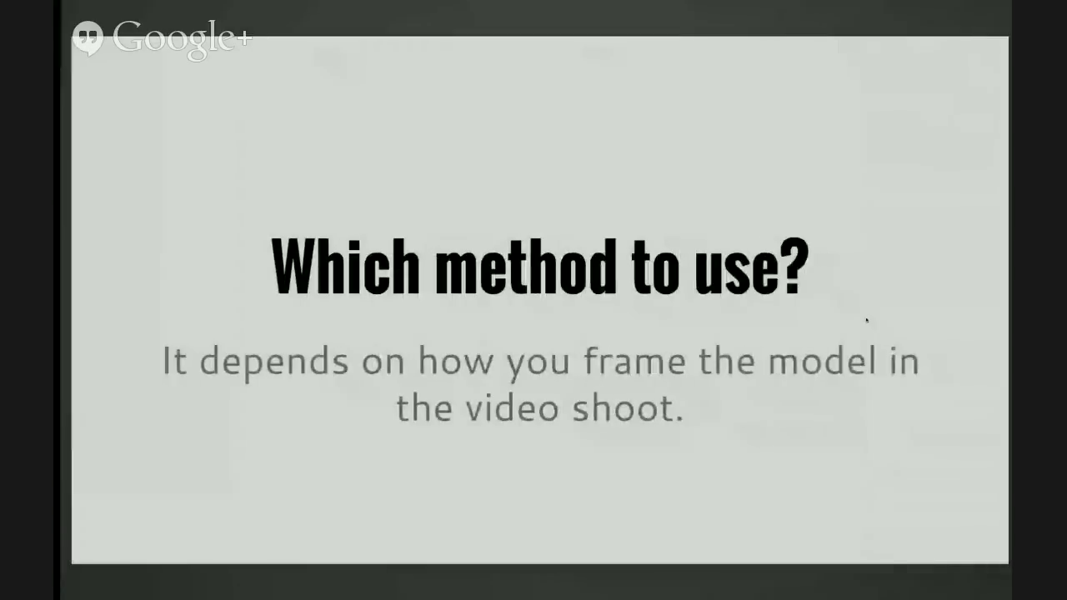
key("Right")
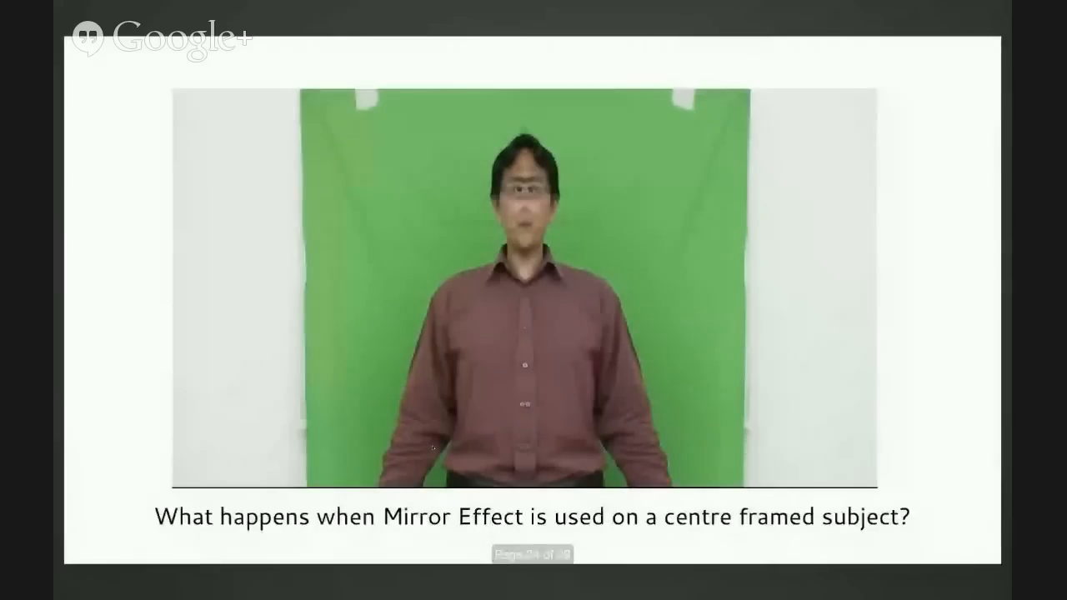